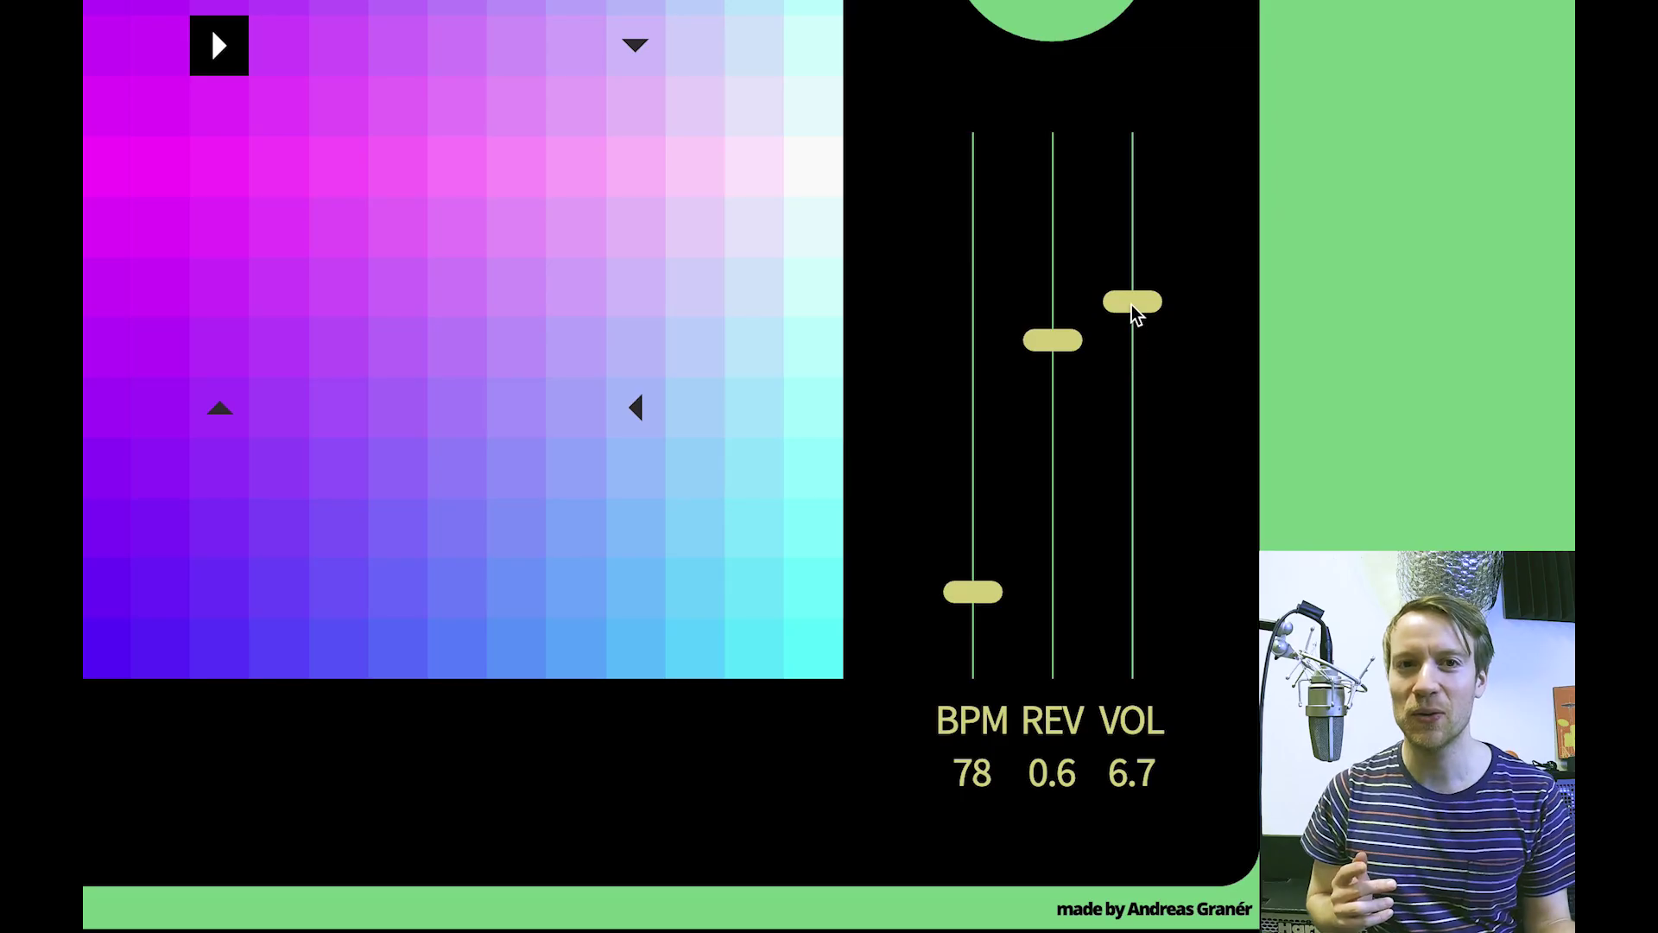
Lower the volume slider to 3.2 and confirm clearing every arrow from the grid
left_click_drag(1284, 534, 1287, 569)
left_click_drag(1137, 366, 1155, 513)
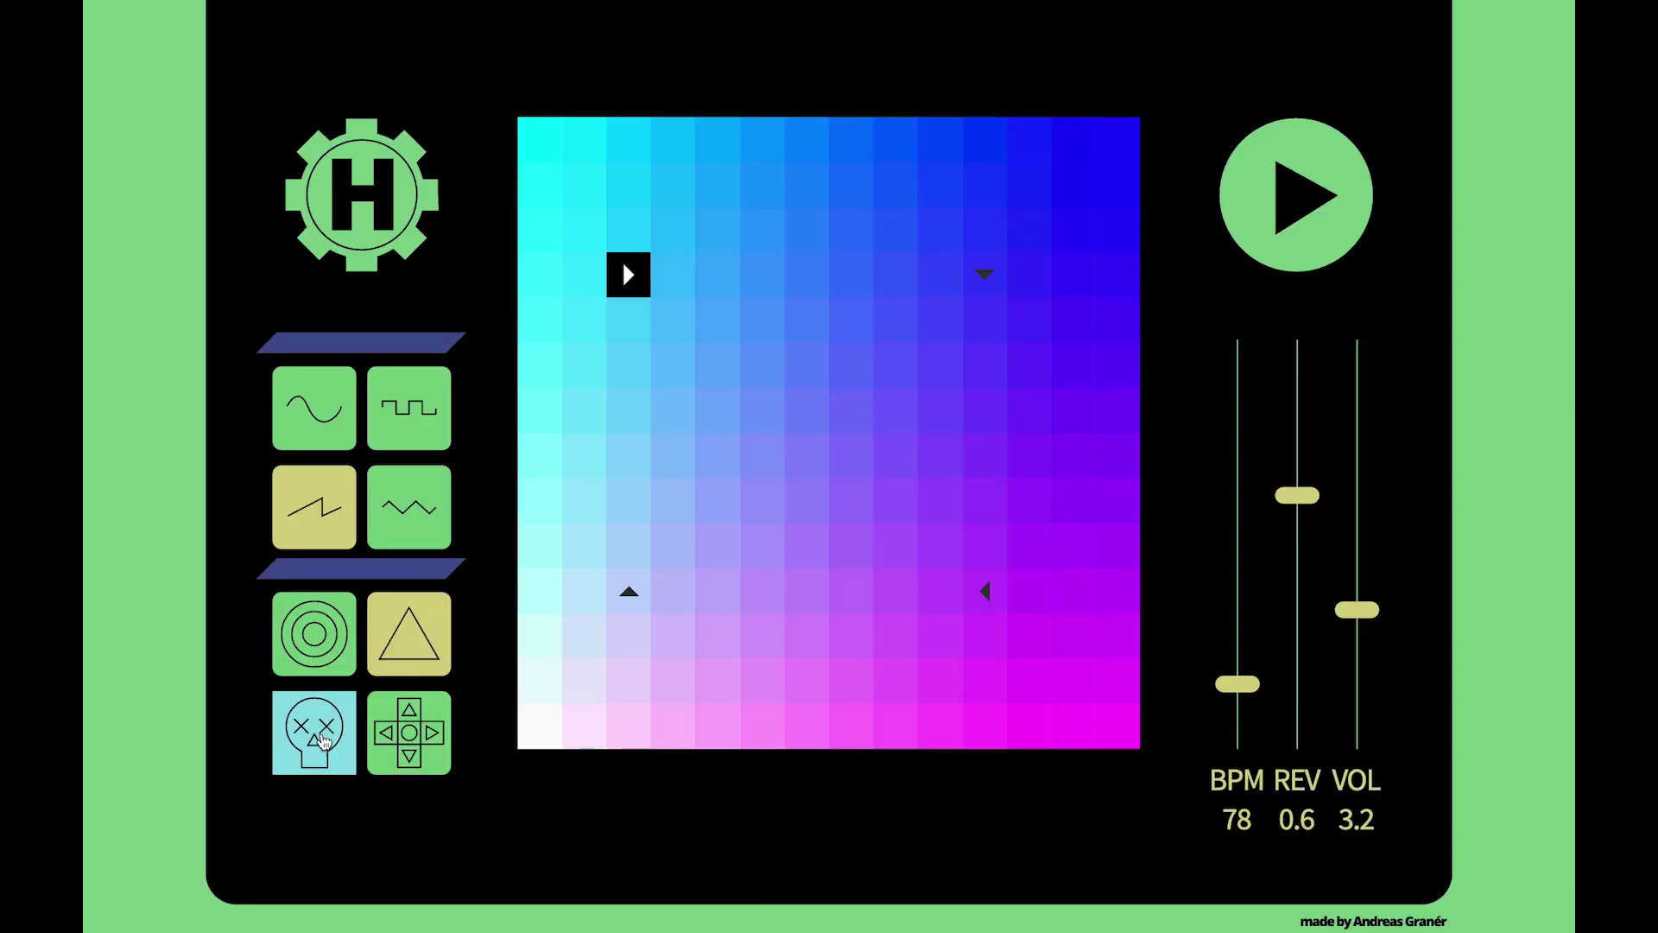
left_click(321, 736)
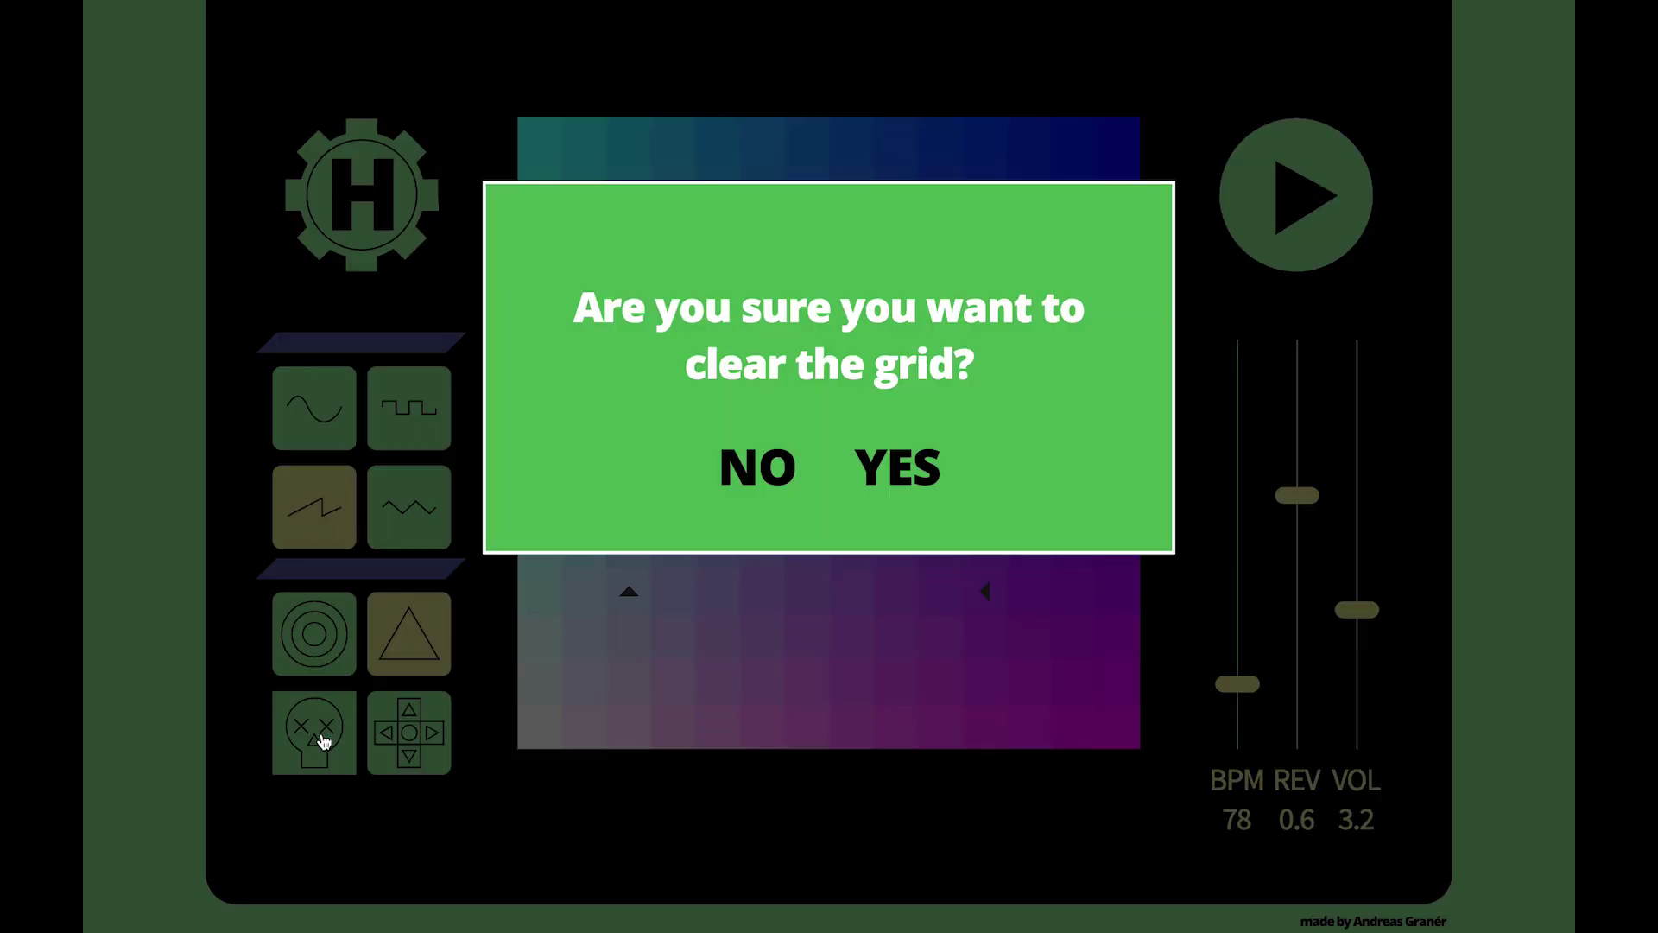
left_click(890, 472)
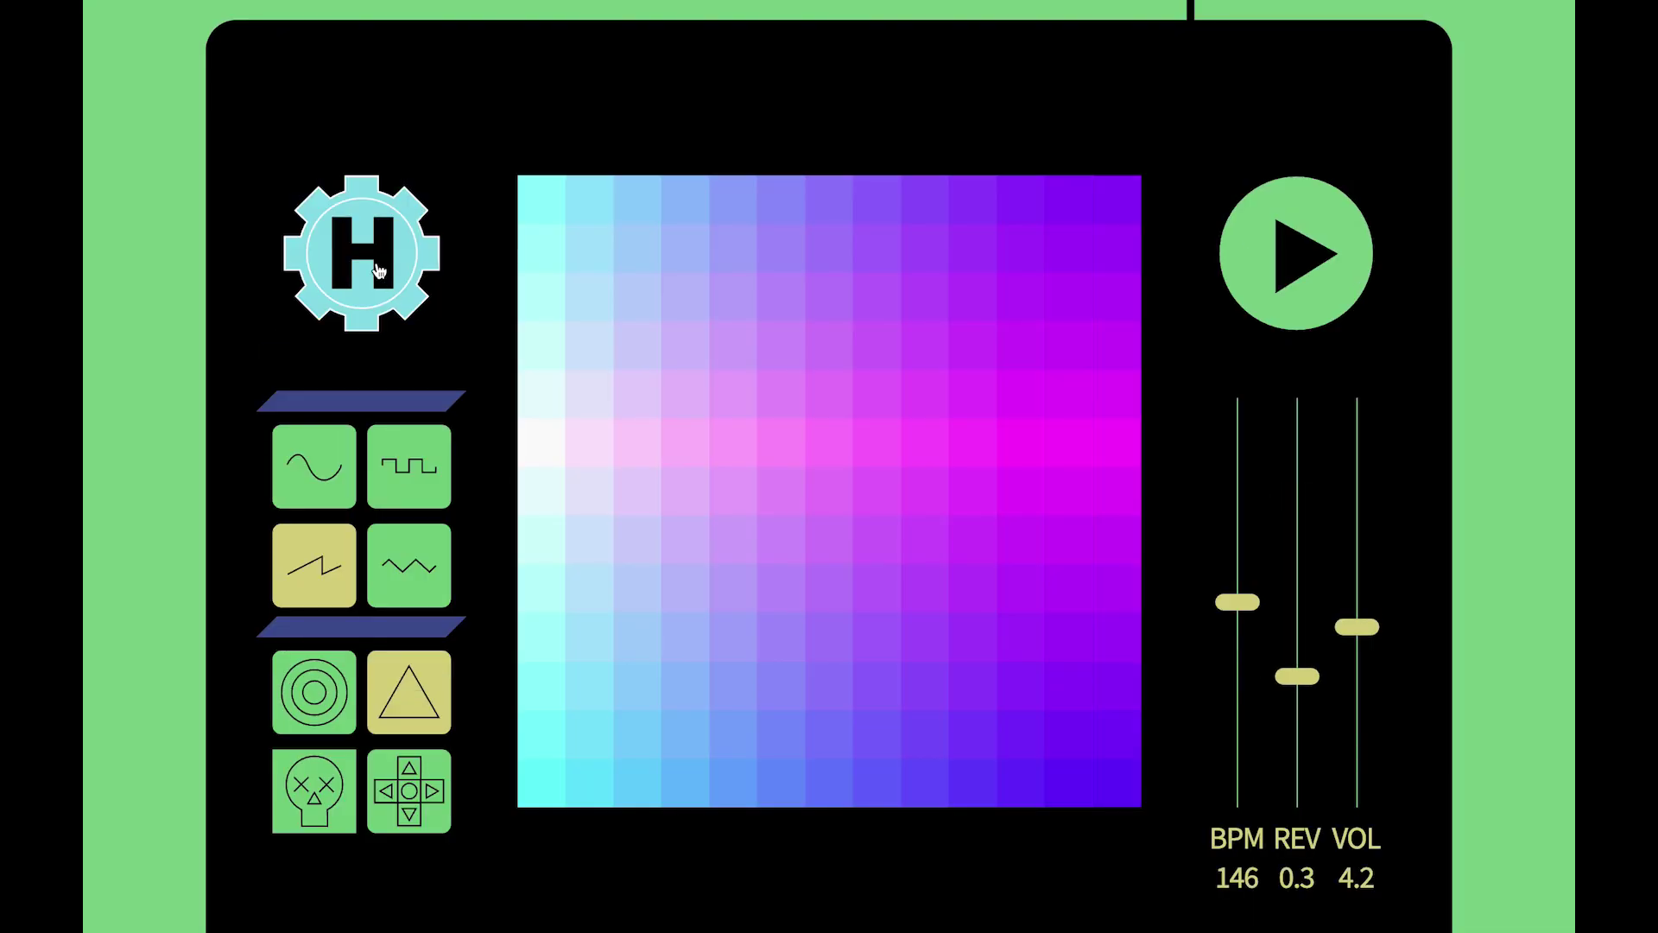
Switch the colour theme to Dark Star
left_click(387, 212)
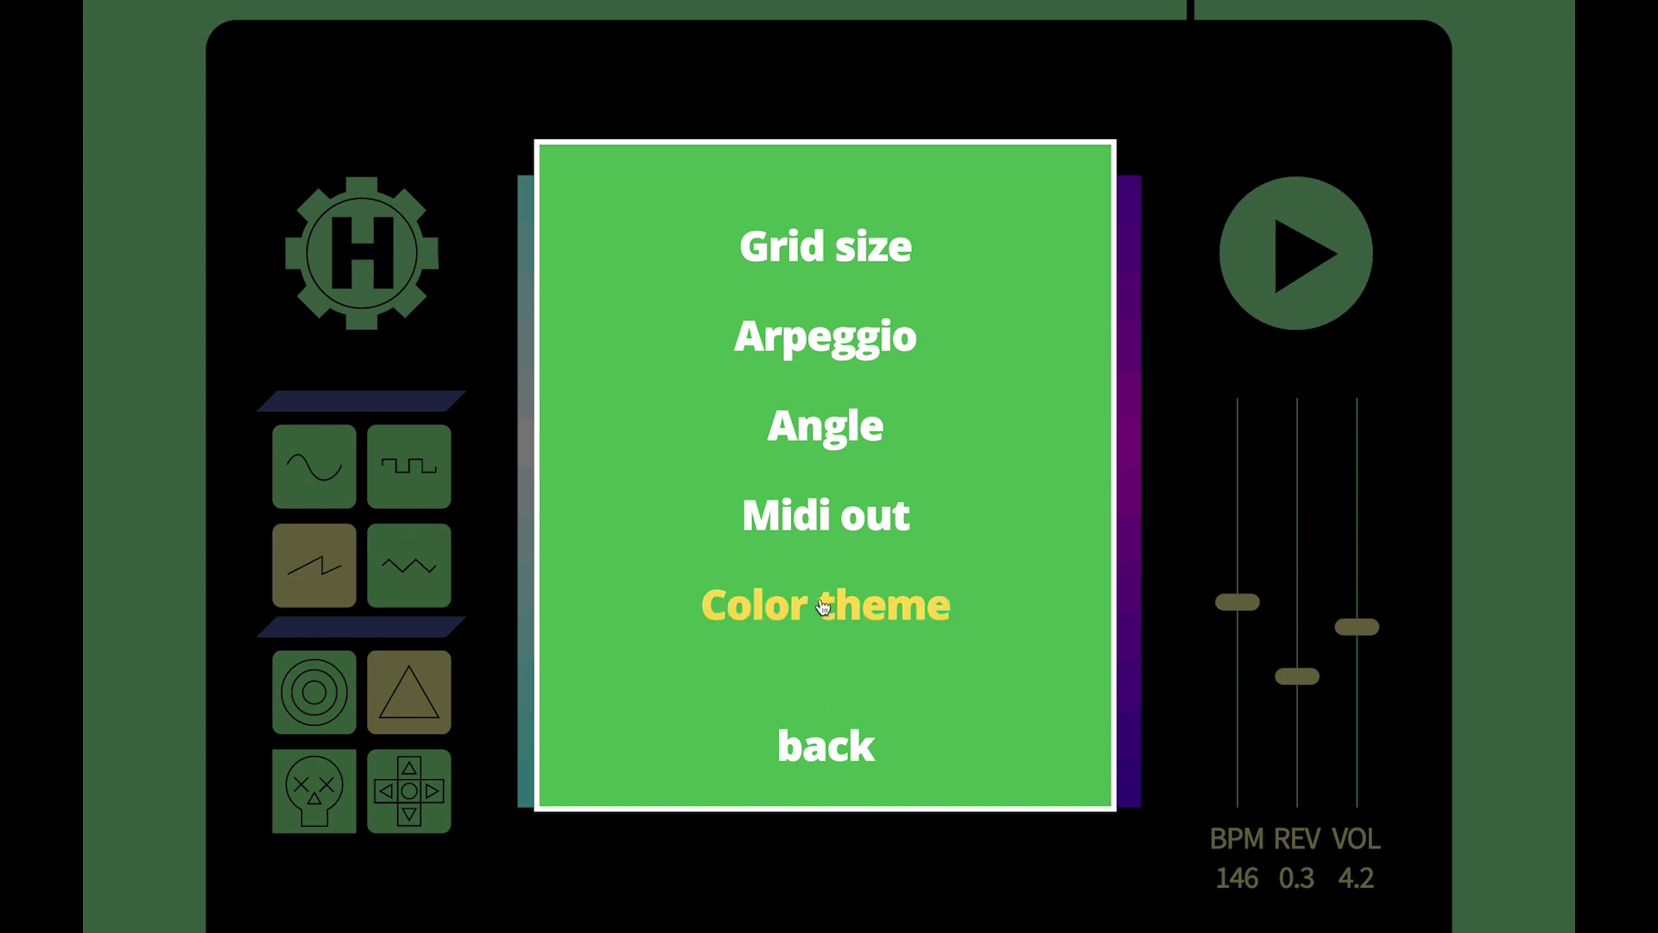
left_click(823, 608)
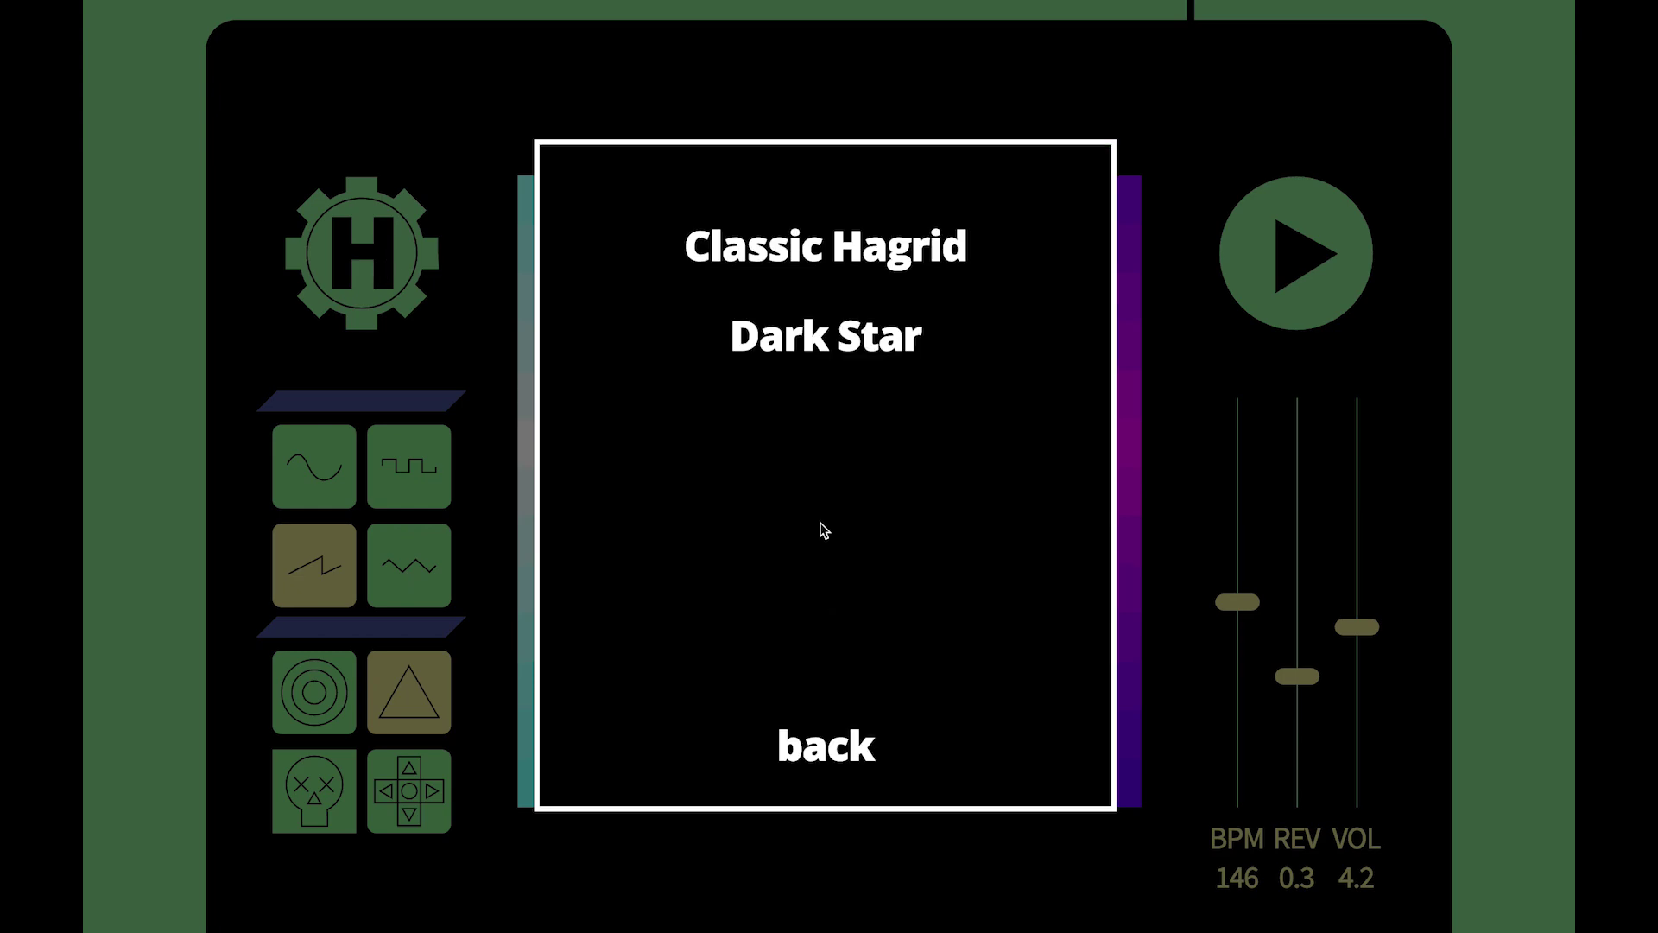
left_click(818, 338)
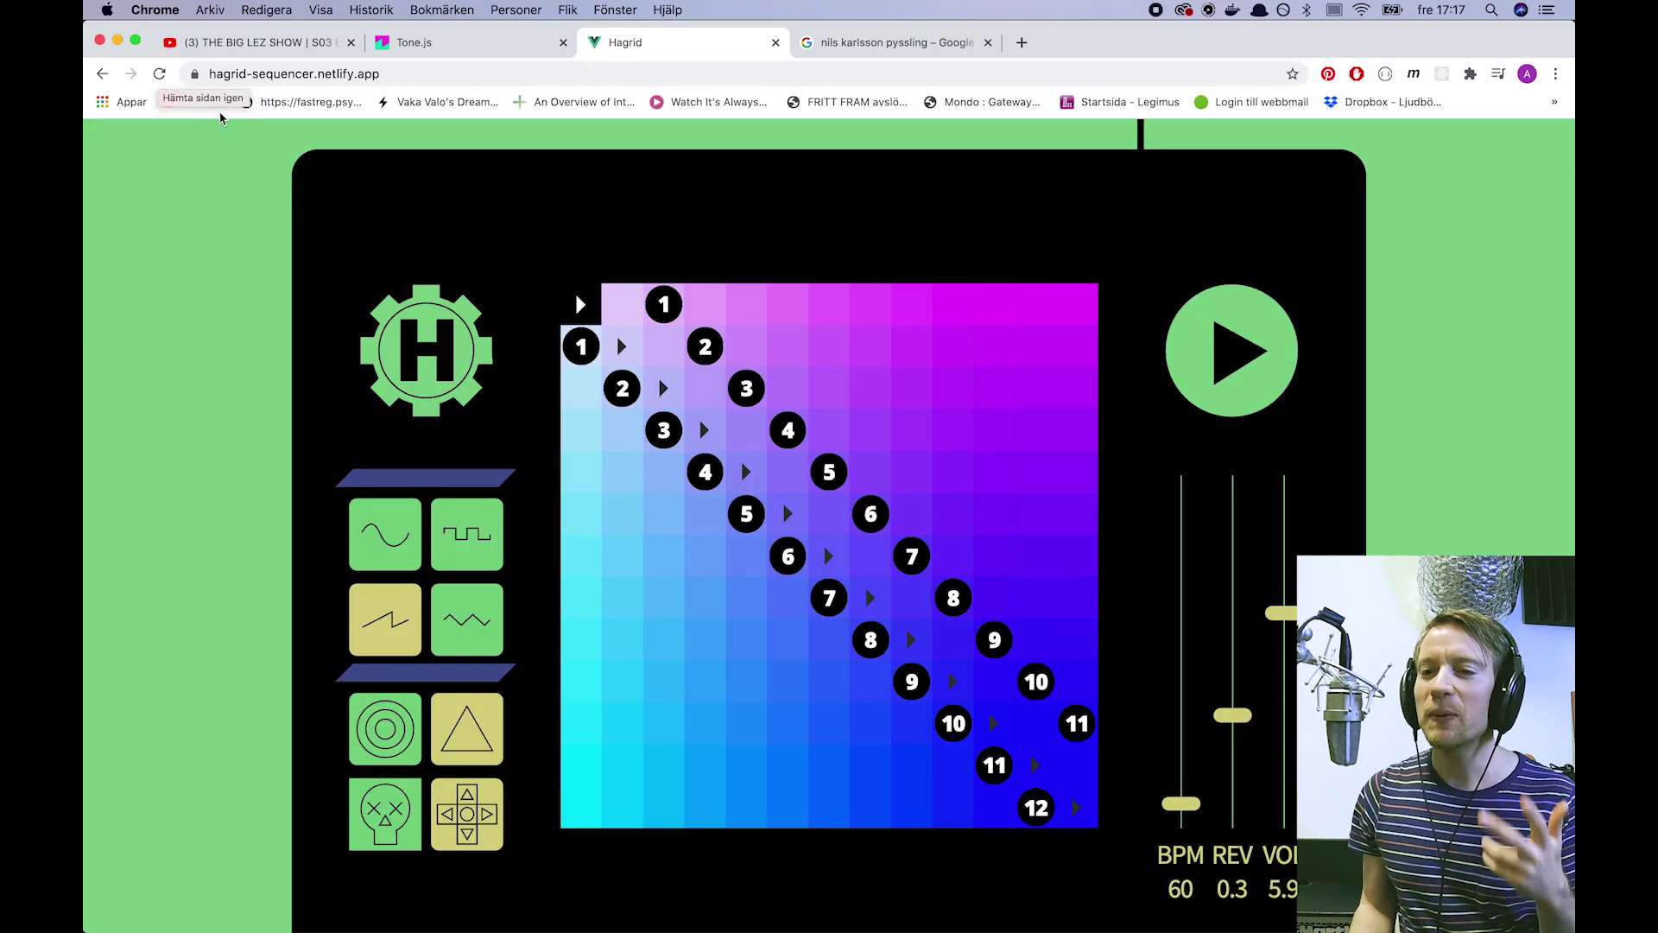
Reload the page, close its tab, and reopen Hagrid in a new tab
key("super+r")
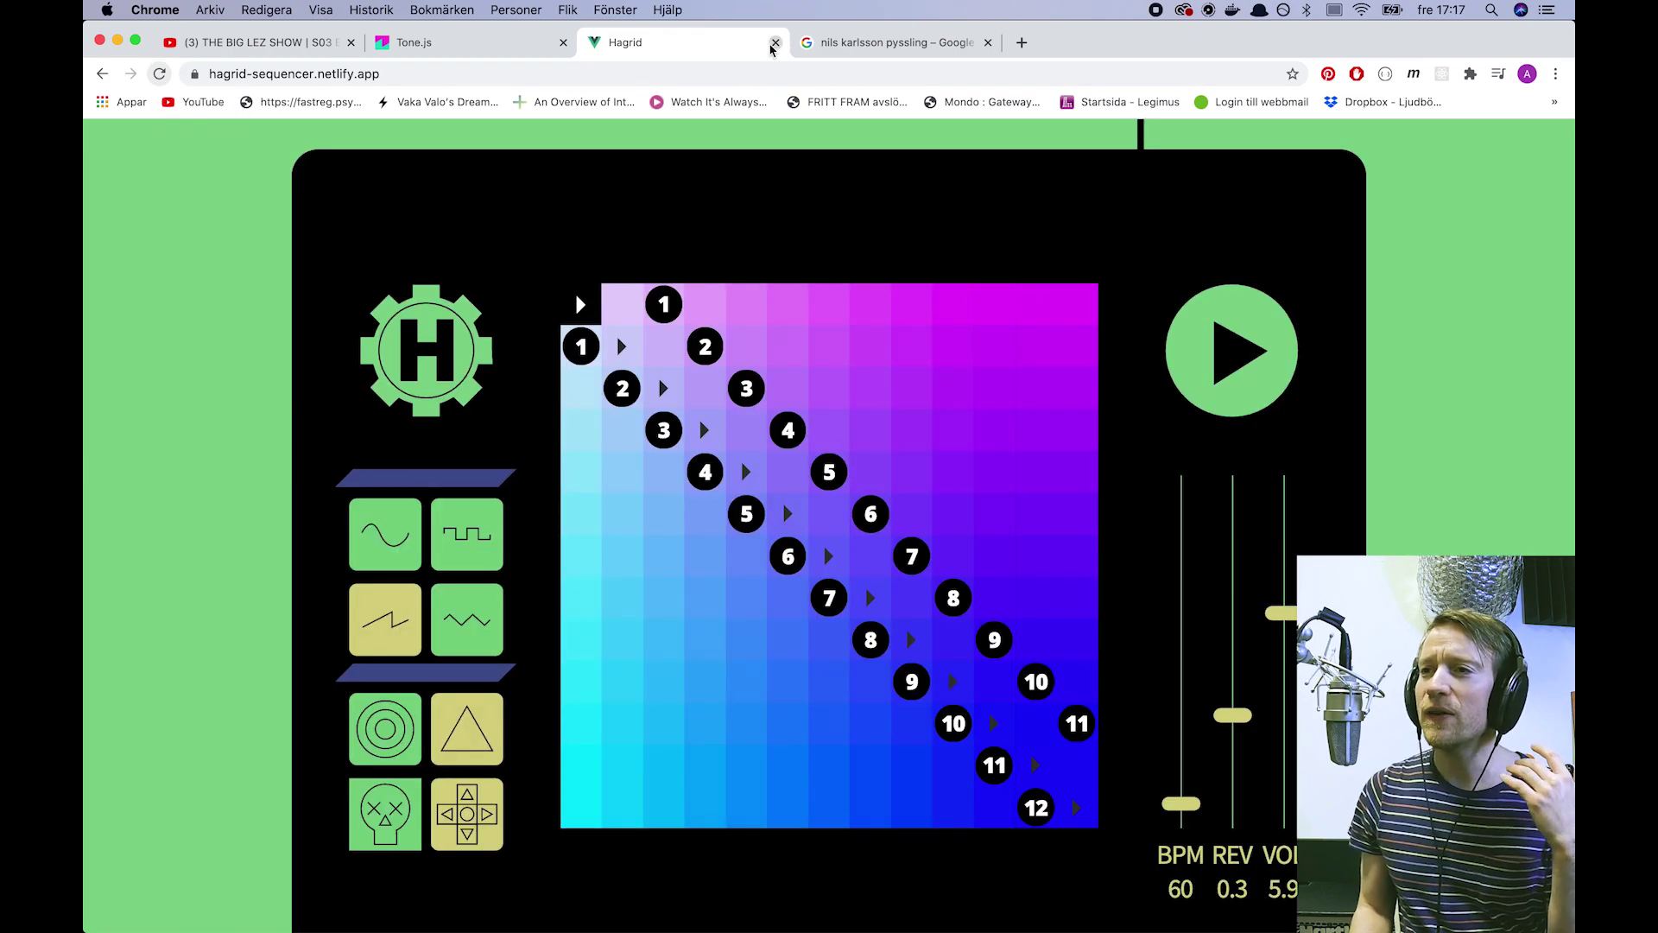
left_click(777, 41)
key("super+n")
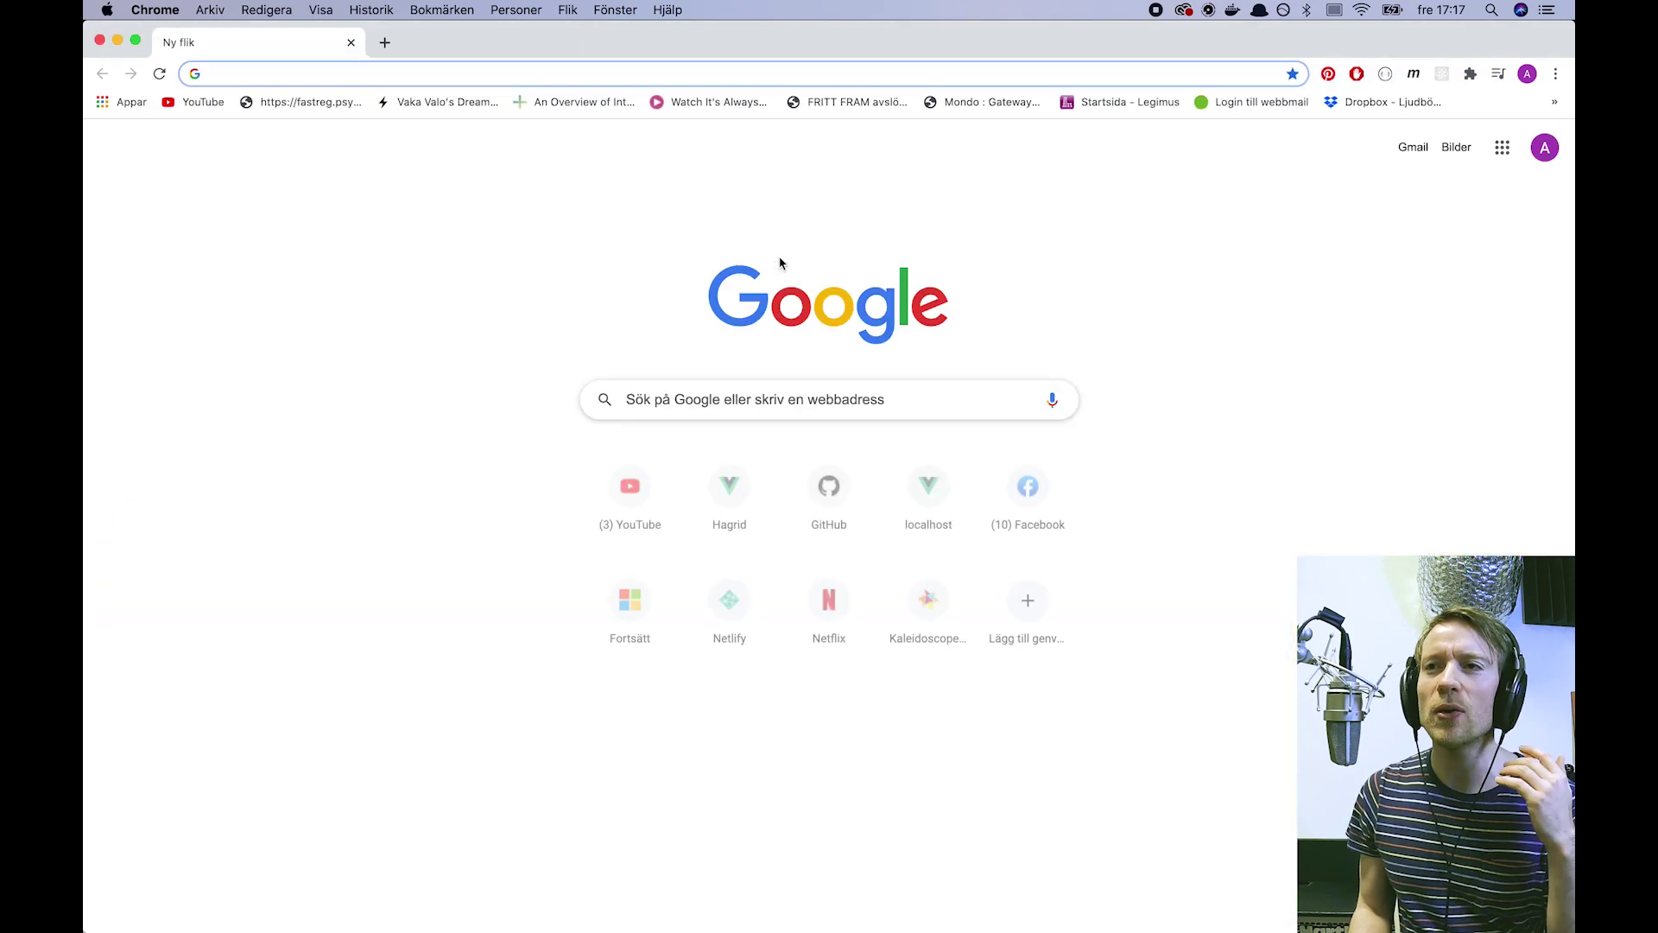
type("ha")
key("Return")
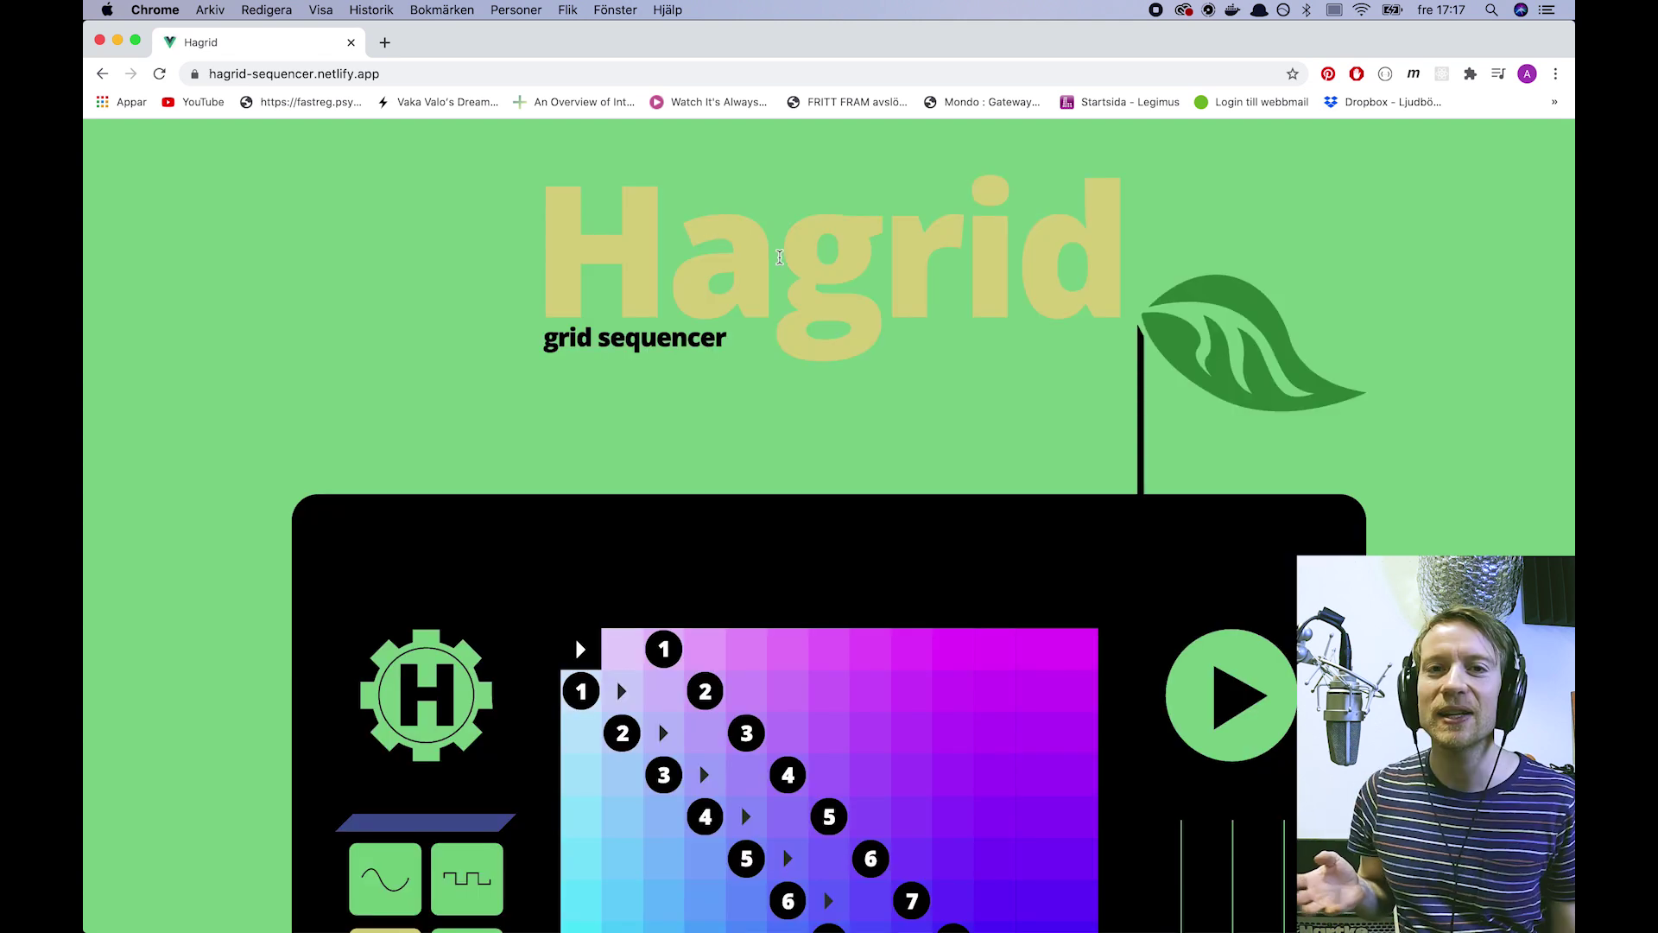
scroll(738, 469, "down", 5)
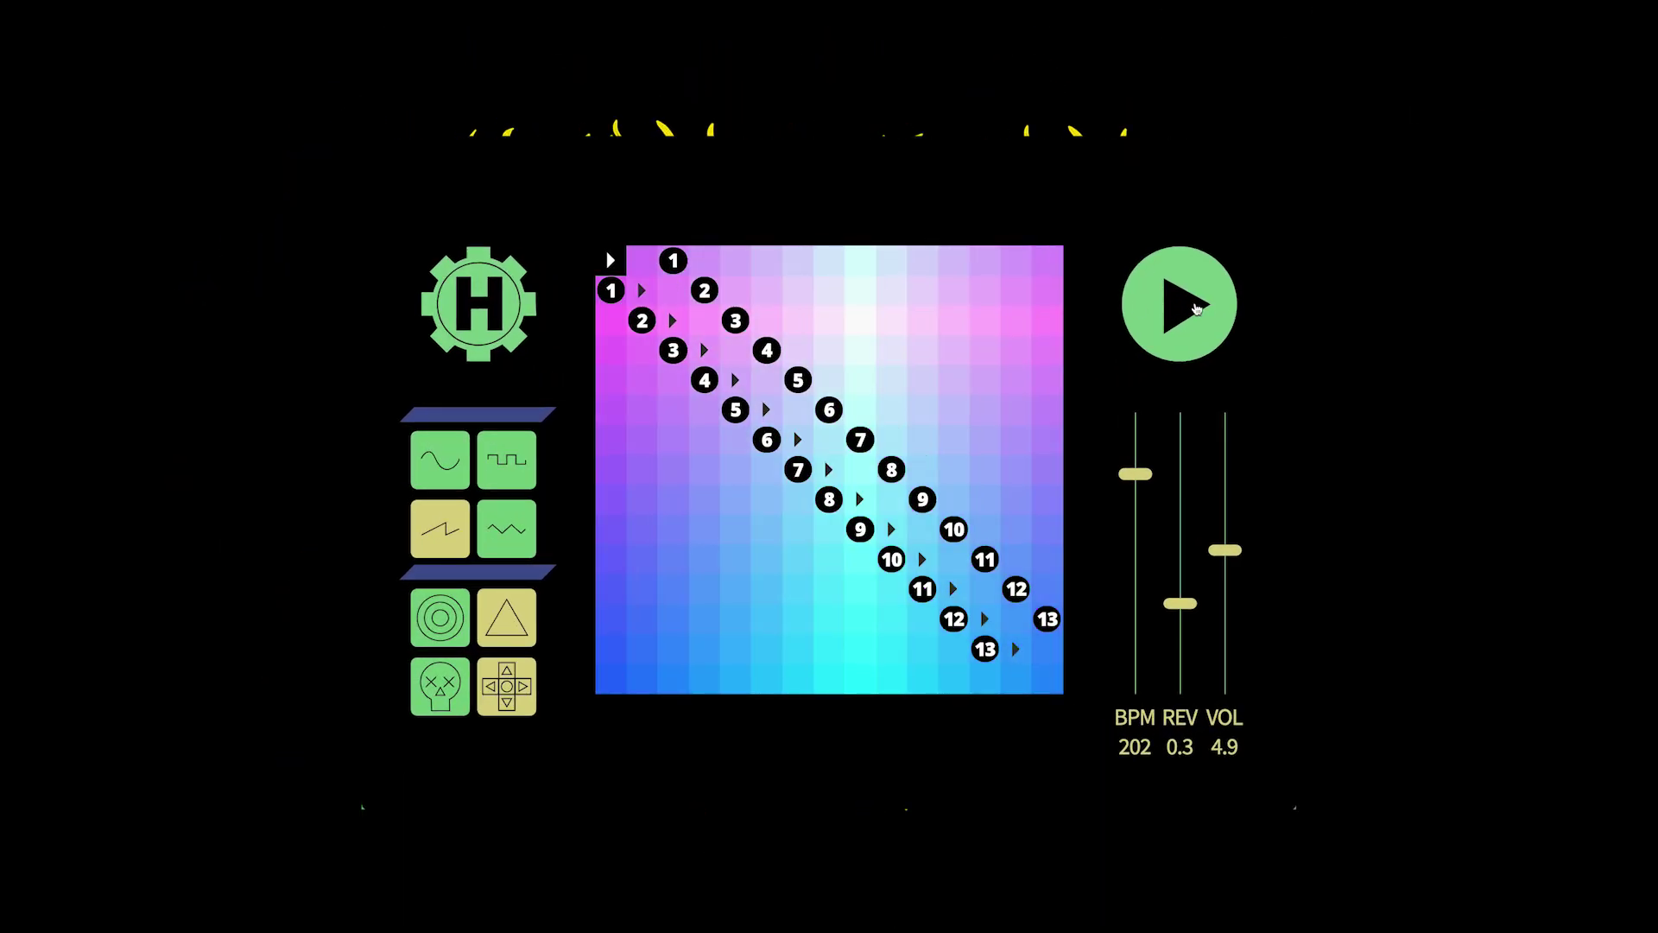
Start playback of the diagonal numbered-note pattern at 202 BPM
left_click(983, 378)
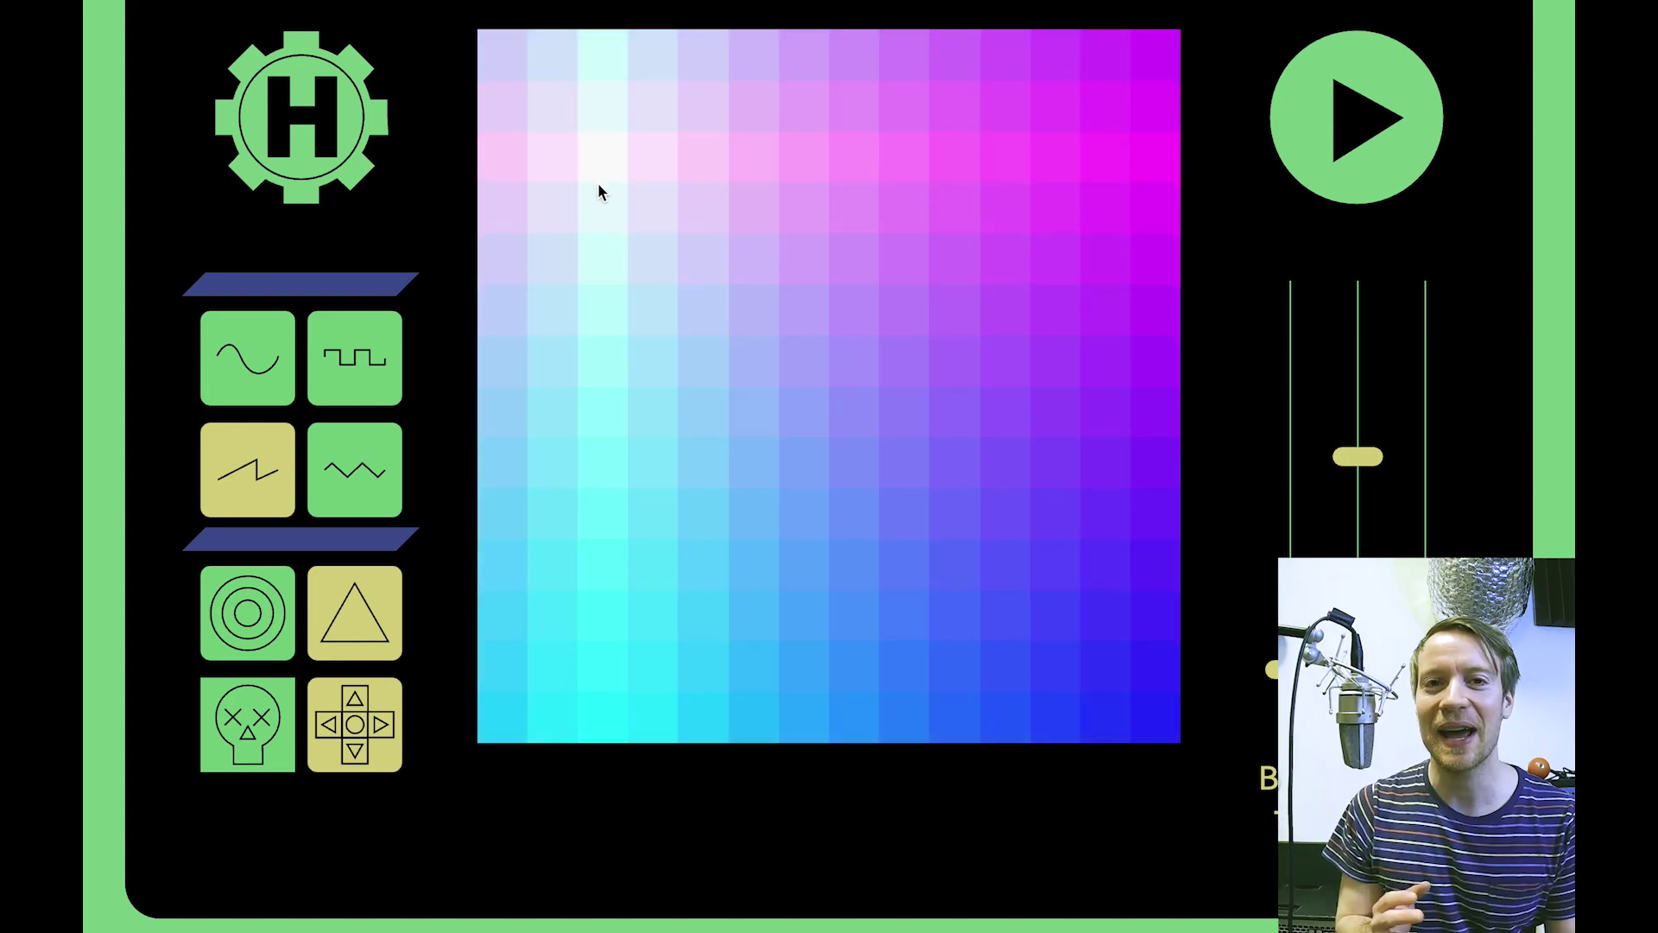
Place right, down, left and up arrows forming a square loop, then choose the portal tool
left_click(601, 207)
left_click(1005, 212)
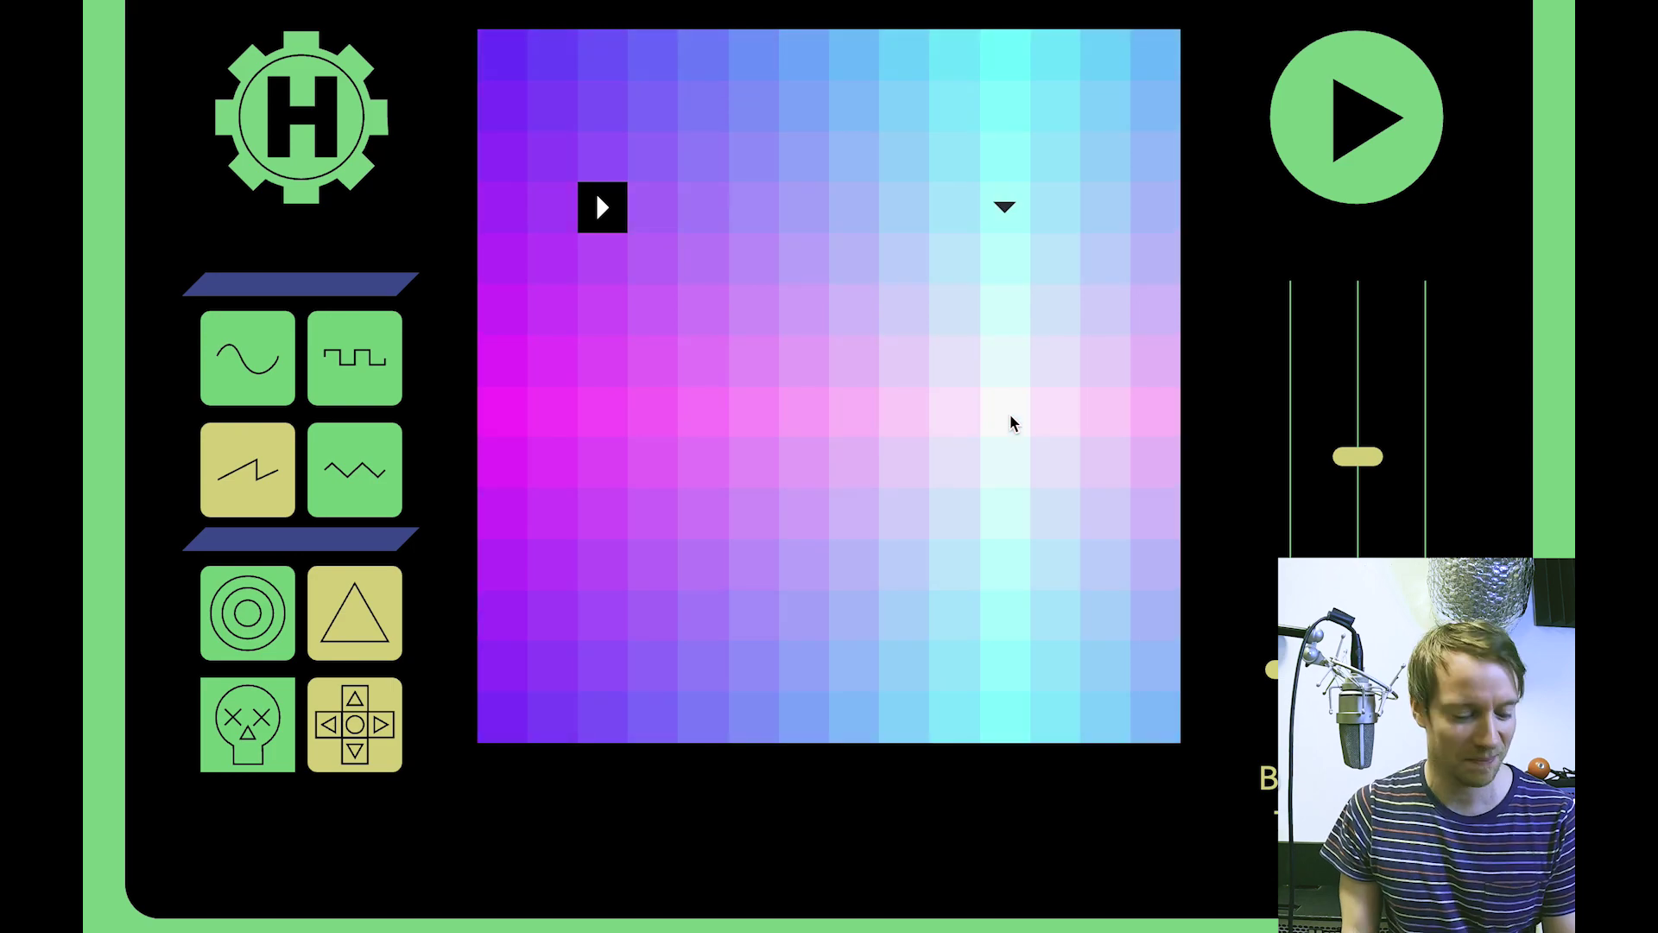
left_click(1013, 572)
left_click_drag(607, 566, 607, 474)
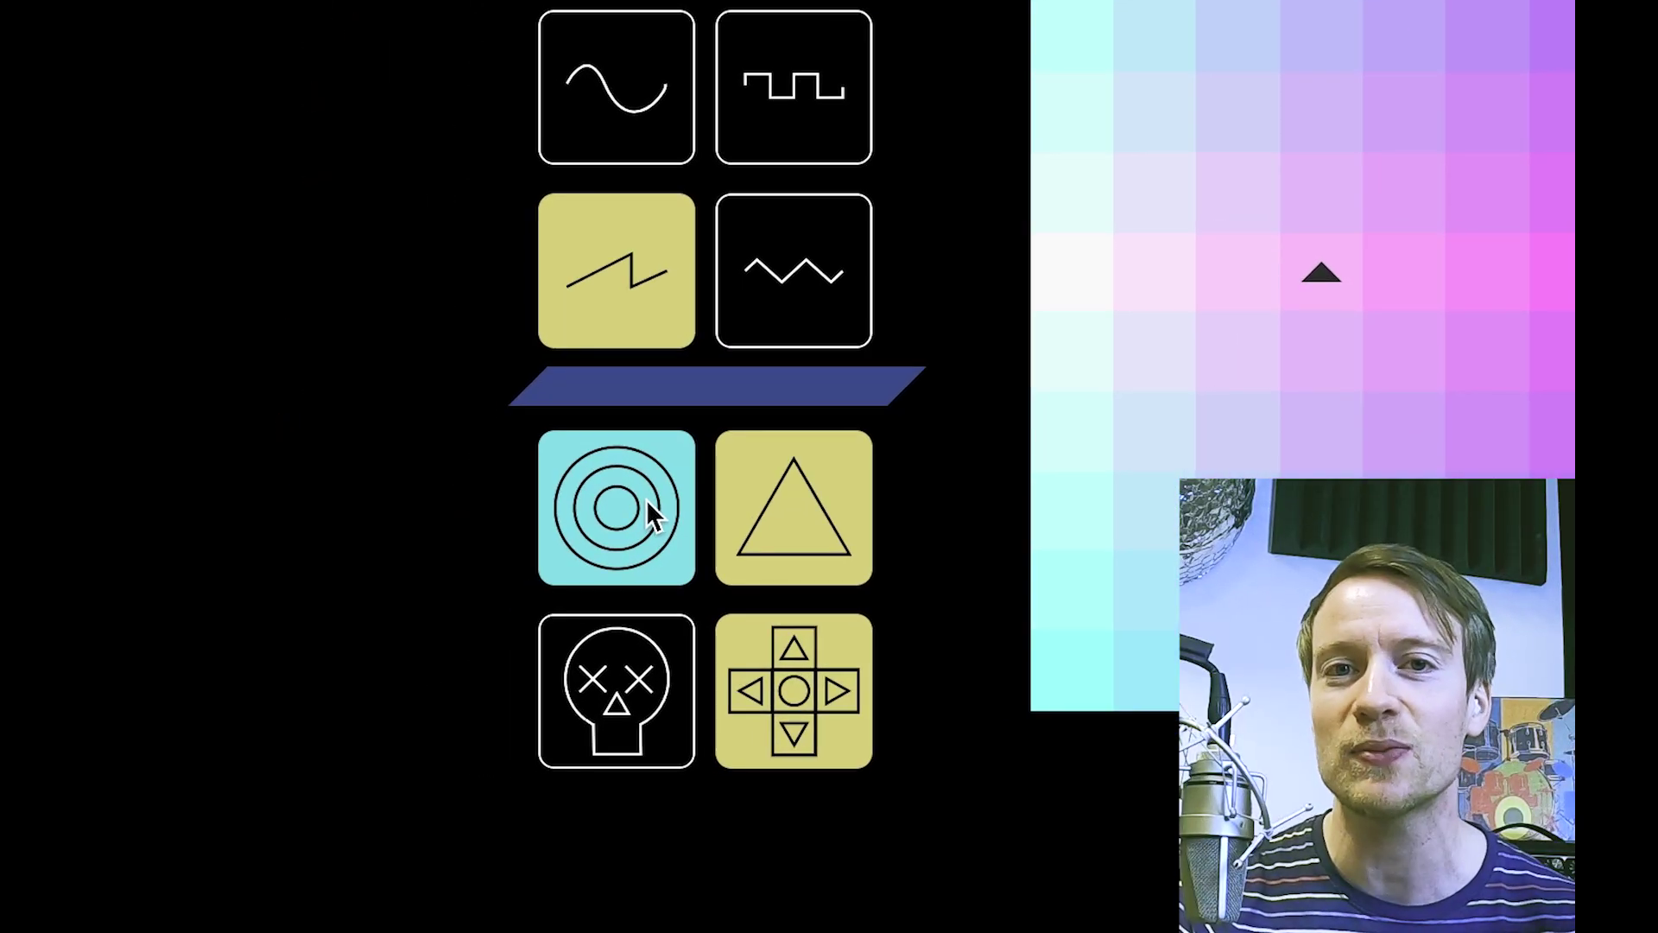
left_click(620, 529)
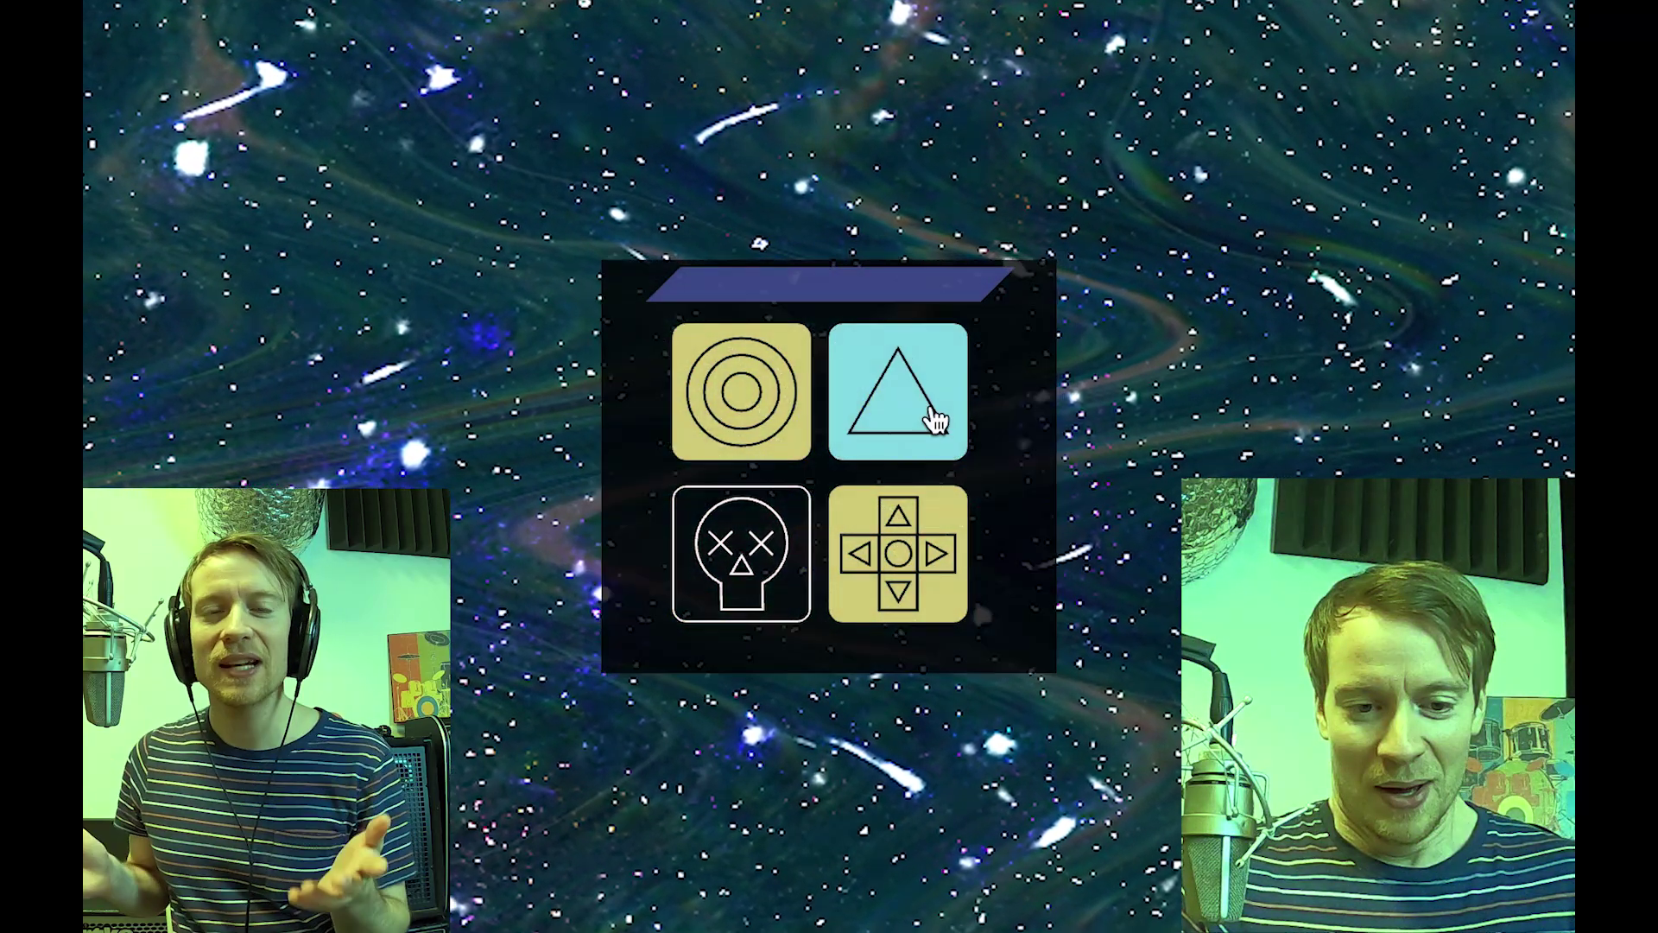
left_click(933, 413)
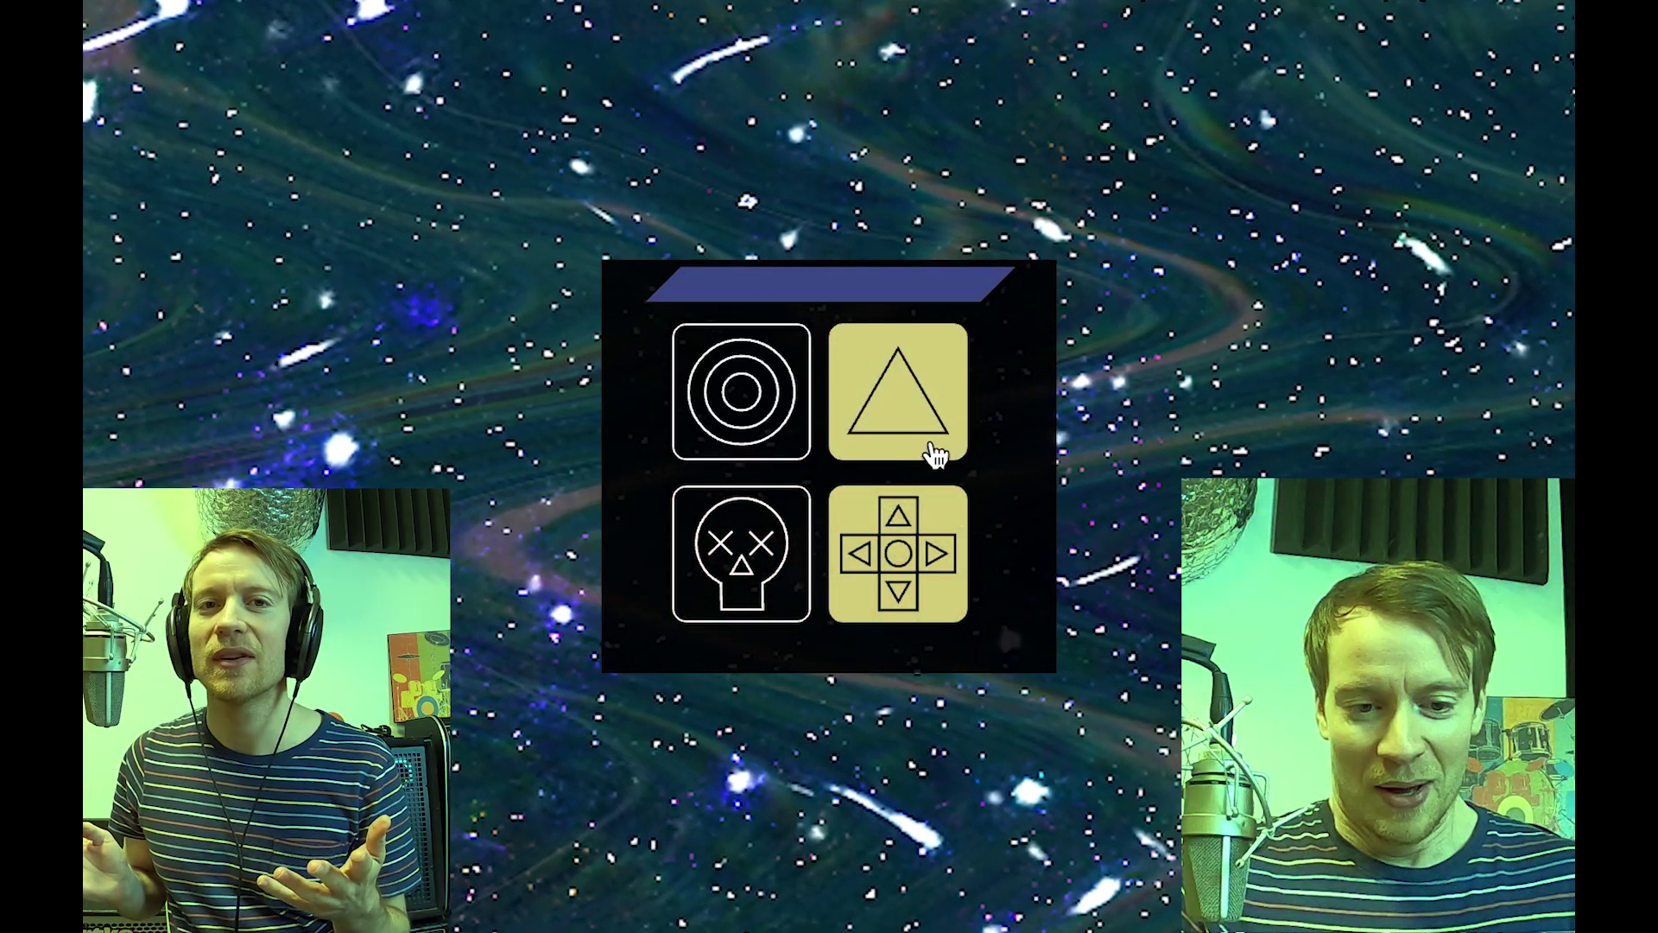
left_click(748, 420)
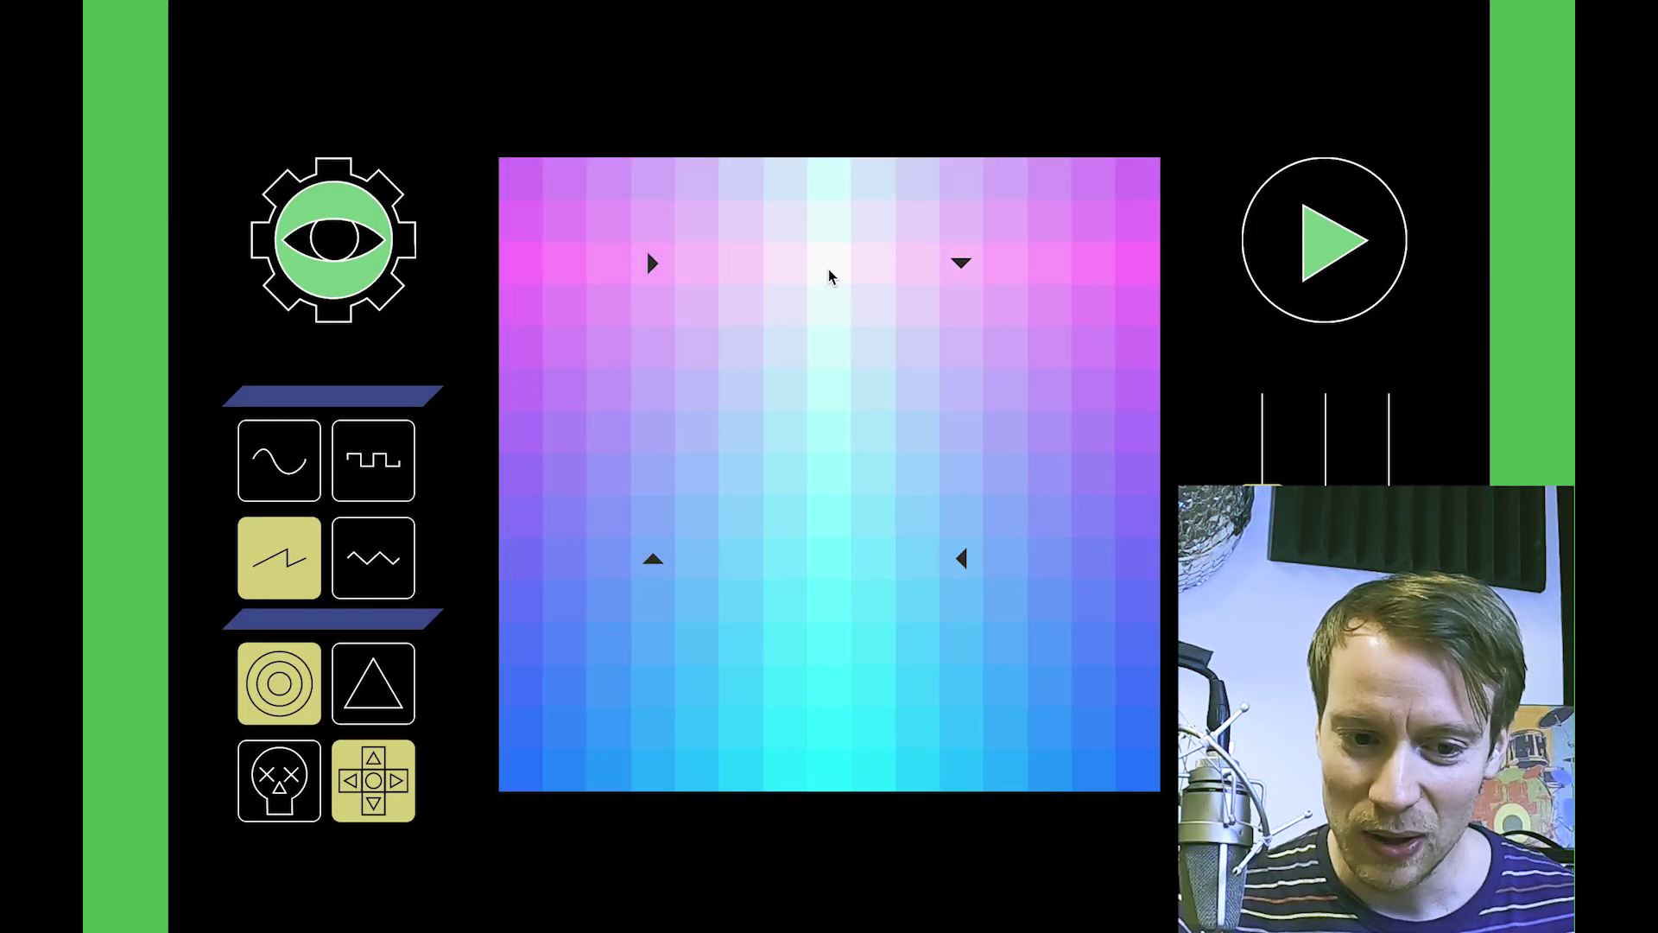
Place three numbered portal pairs across the grid
left_click(829, 263)
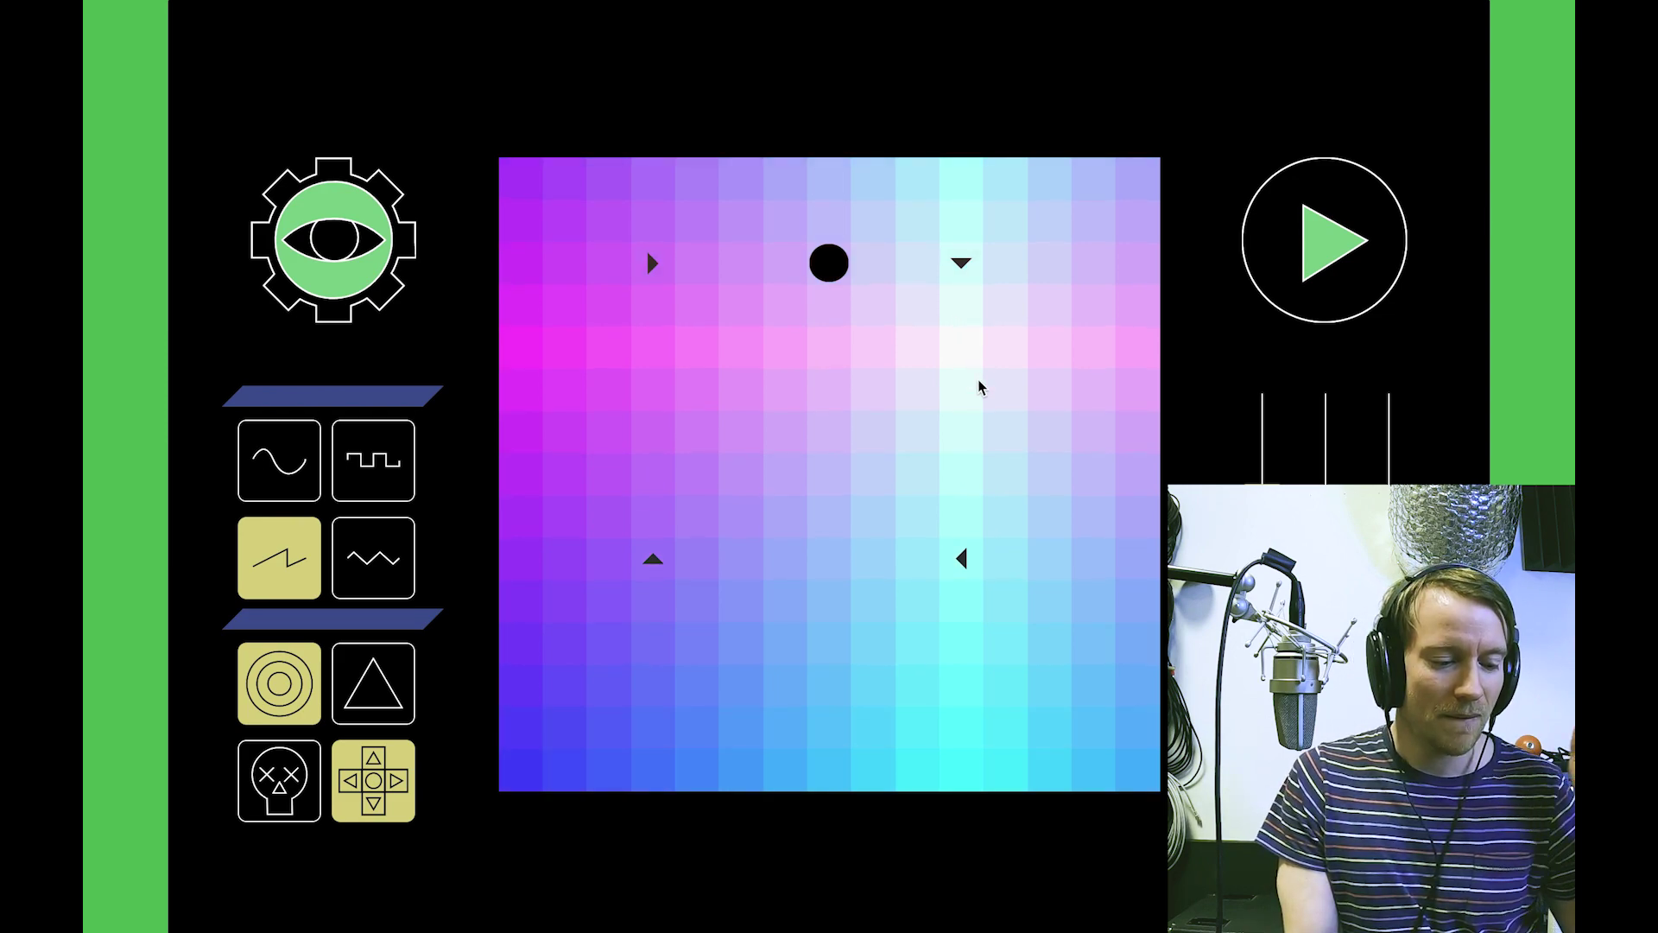
left_click(961, 432)
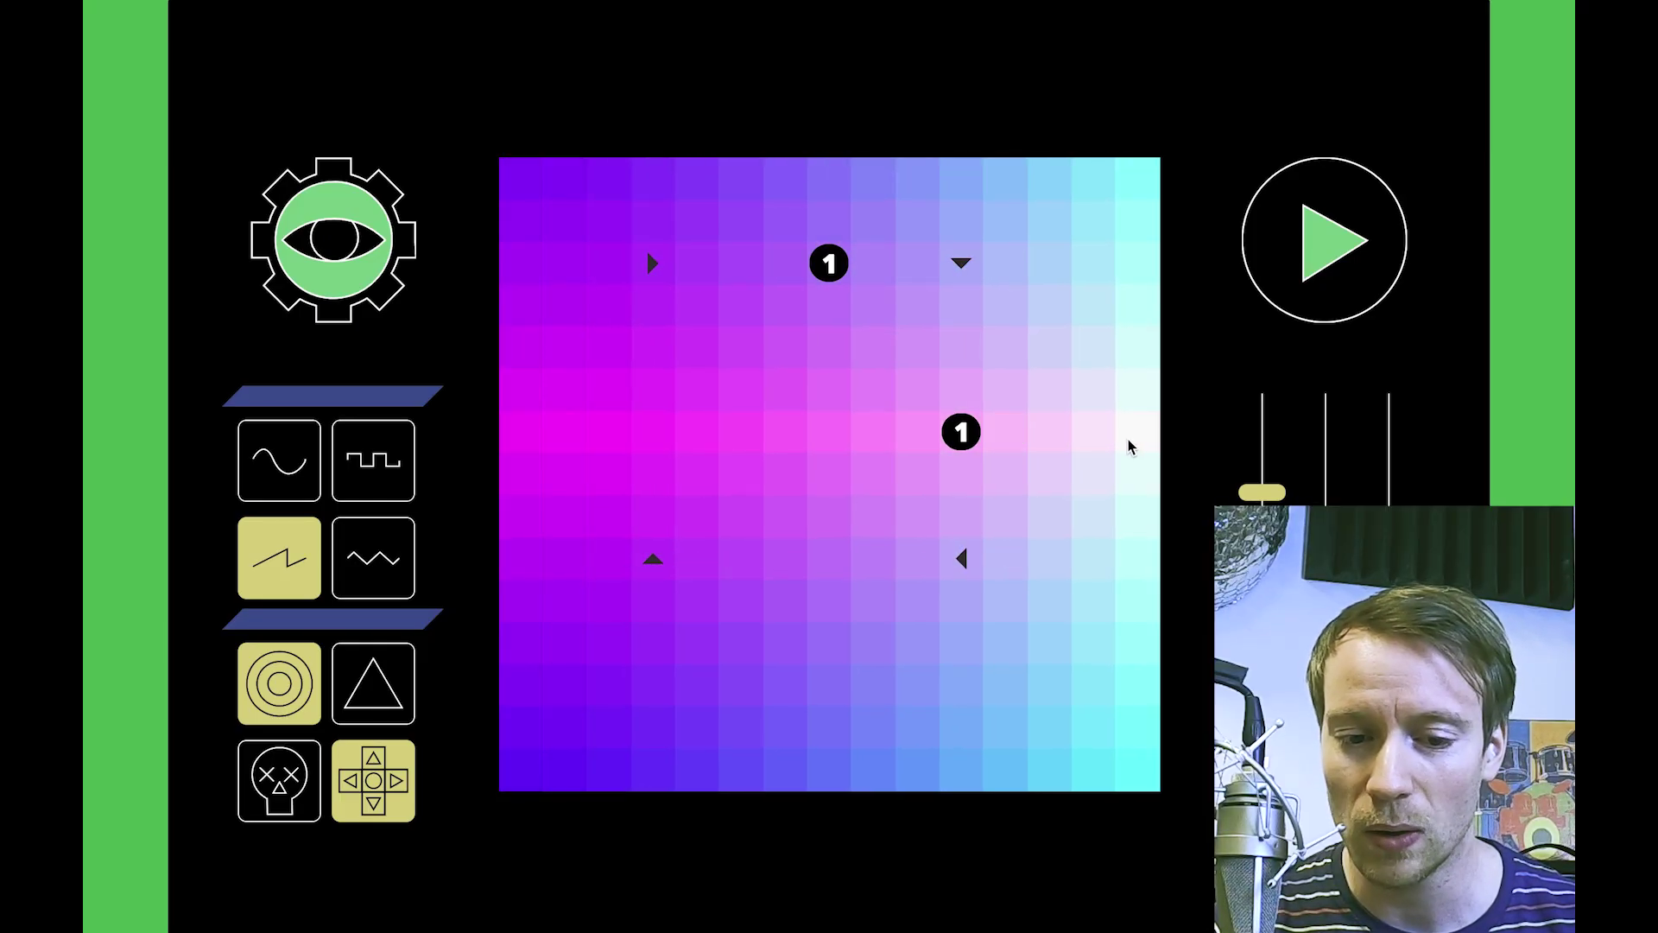
left_click(1135, 437)
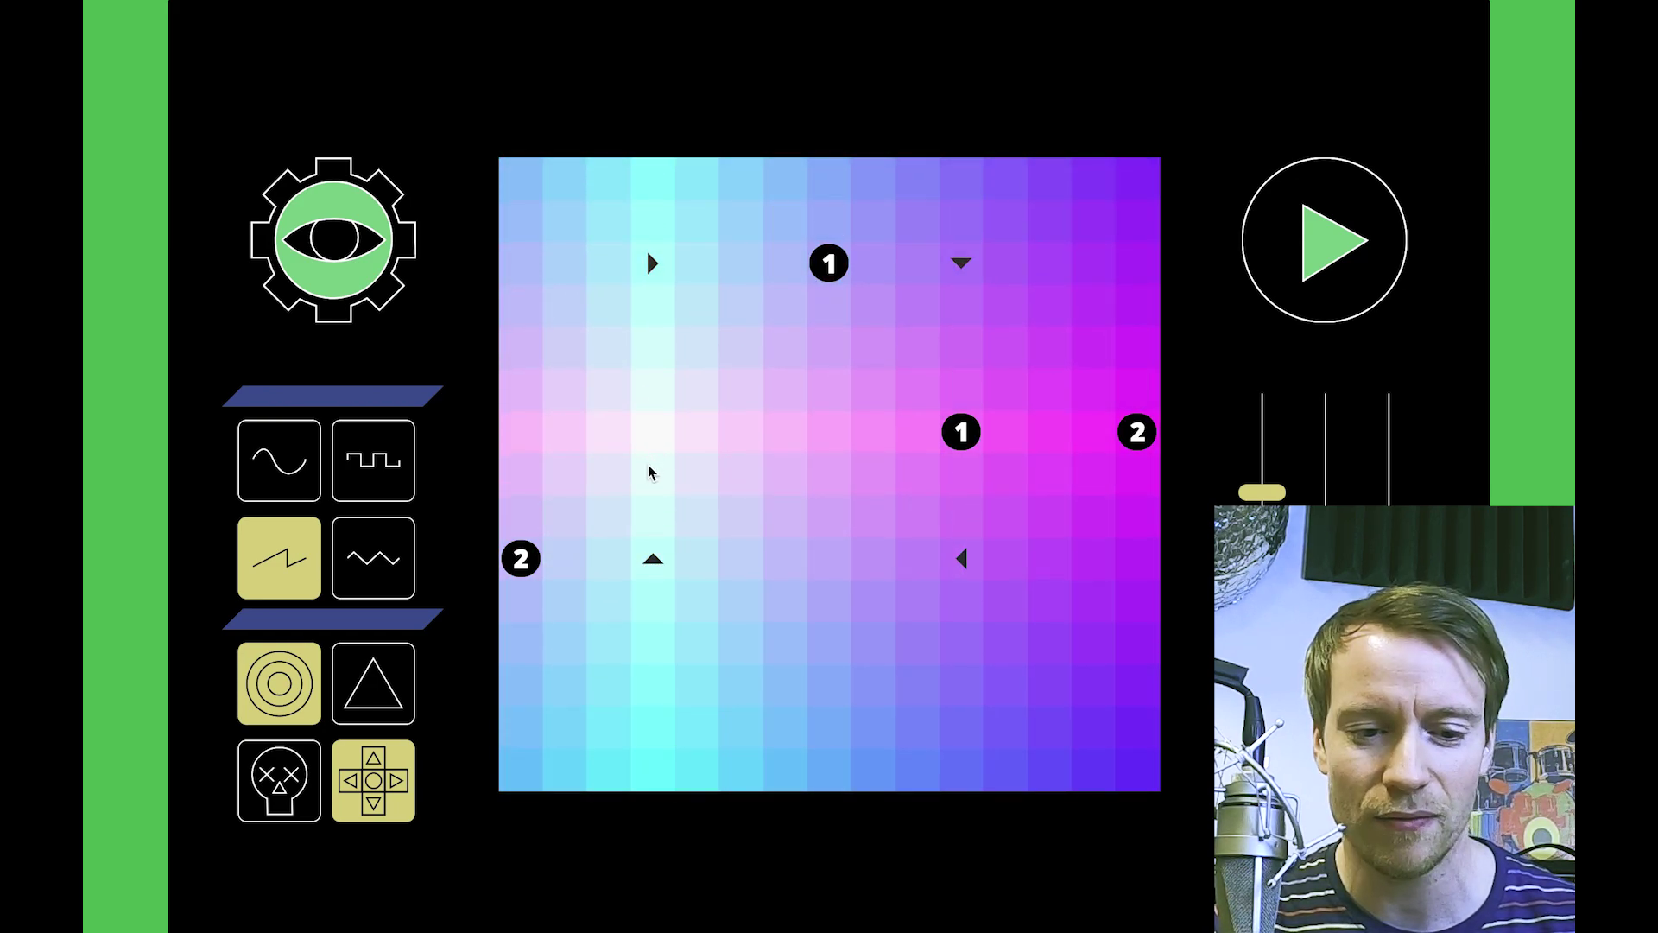
left_click(652, 436)
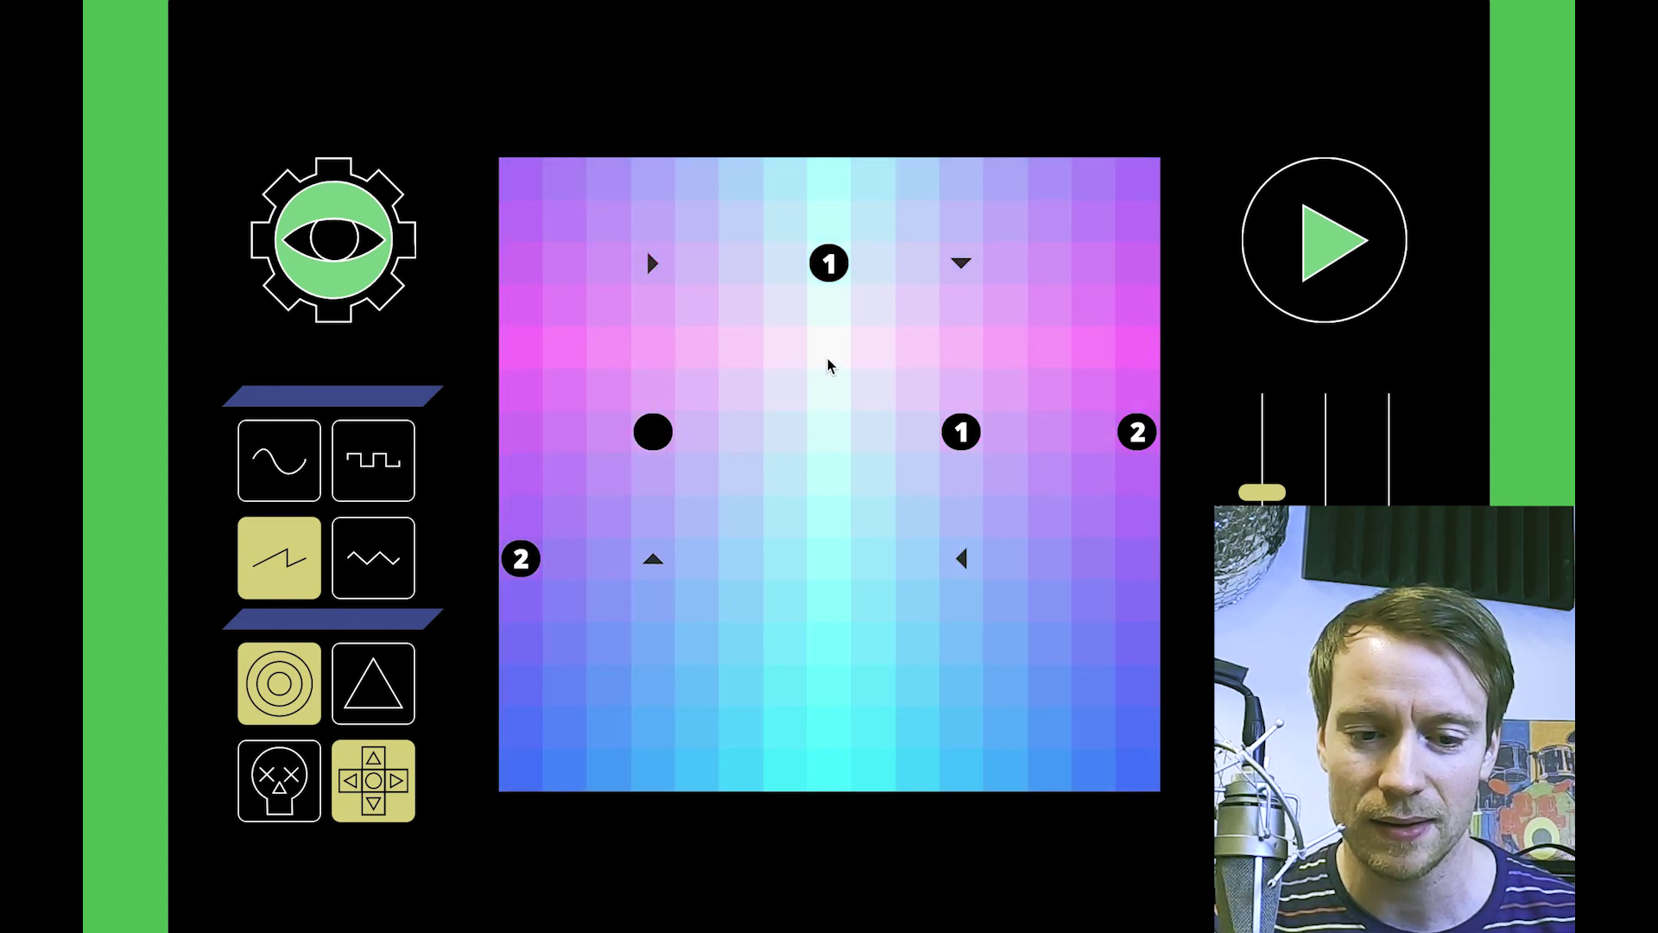
left_click(830, 388)
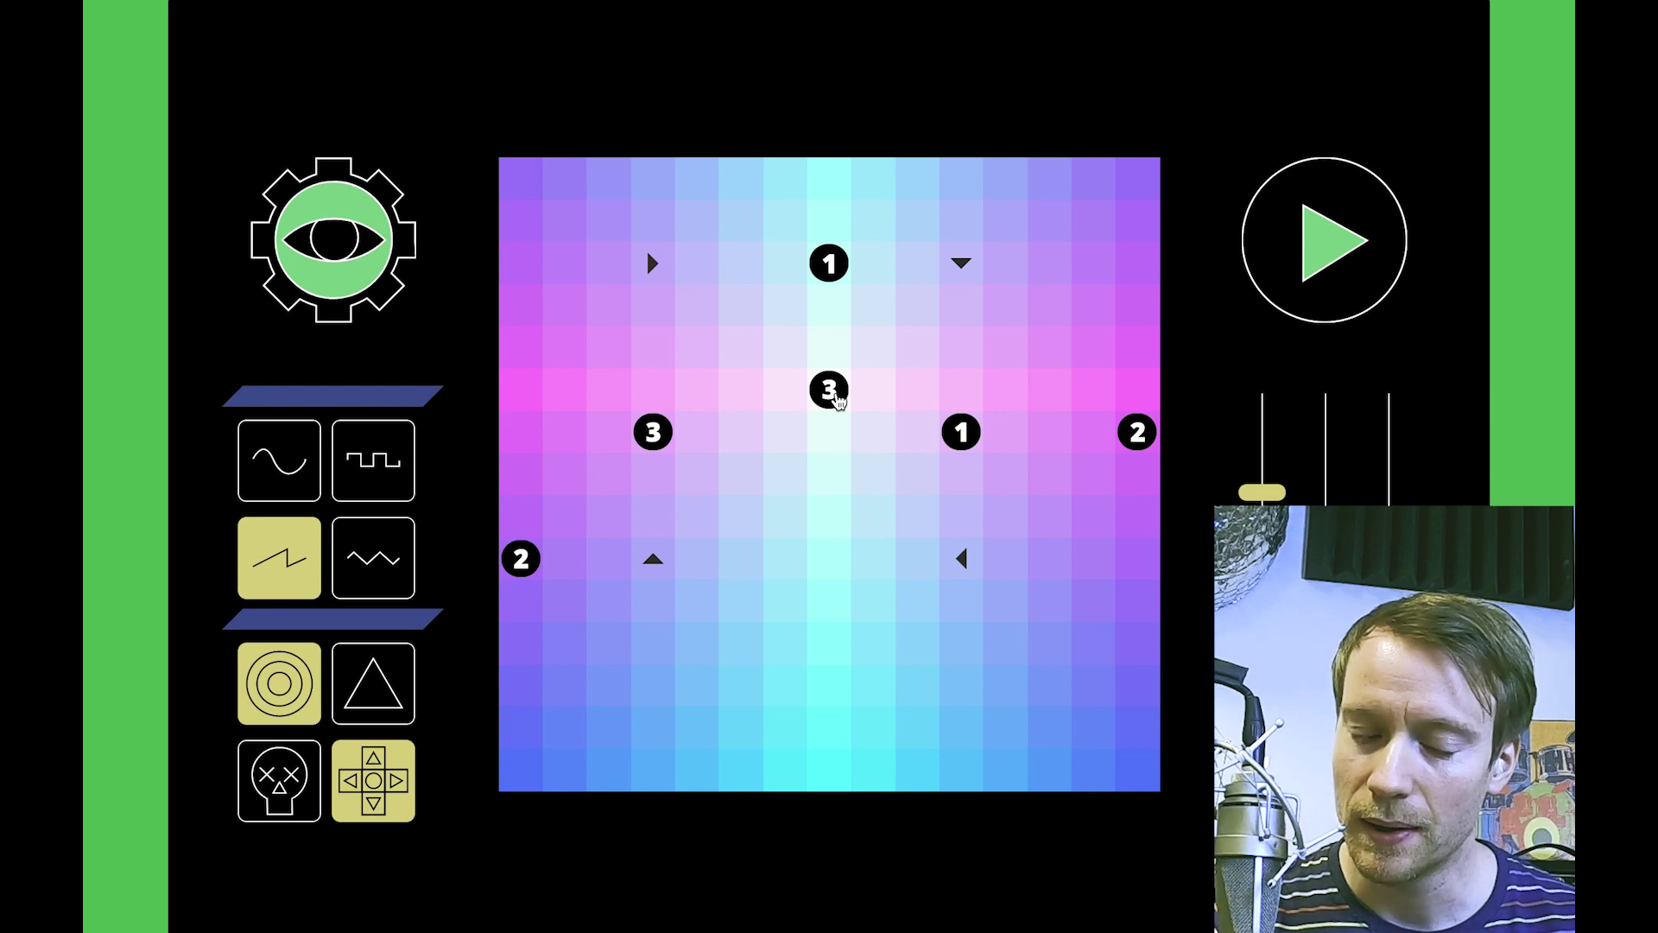
left_click(834, 397)
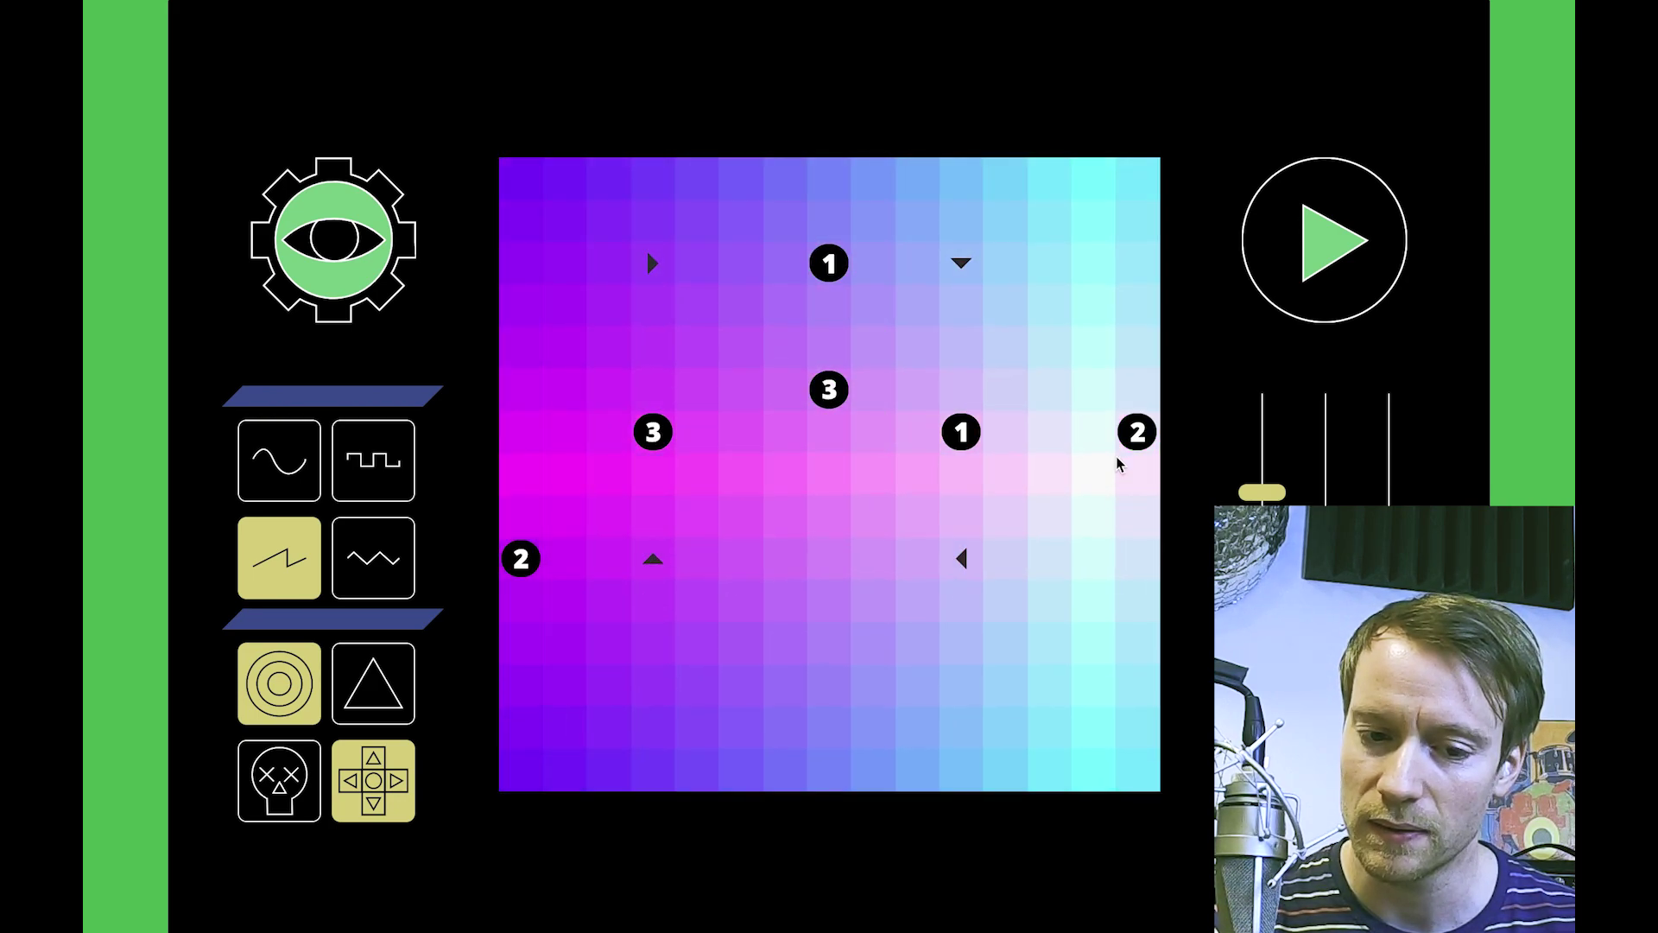
Turn the upper-right arrow left, add right and up arrows on the left edge, and play
left_click_drag(948, 267, 847, 266)
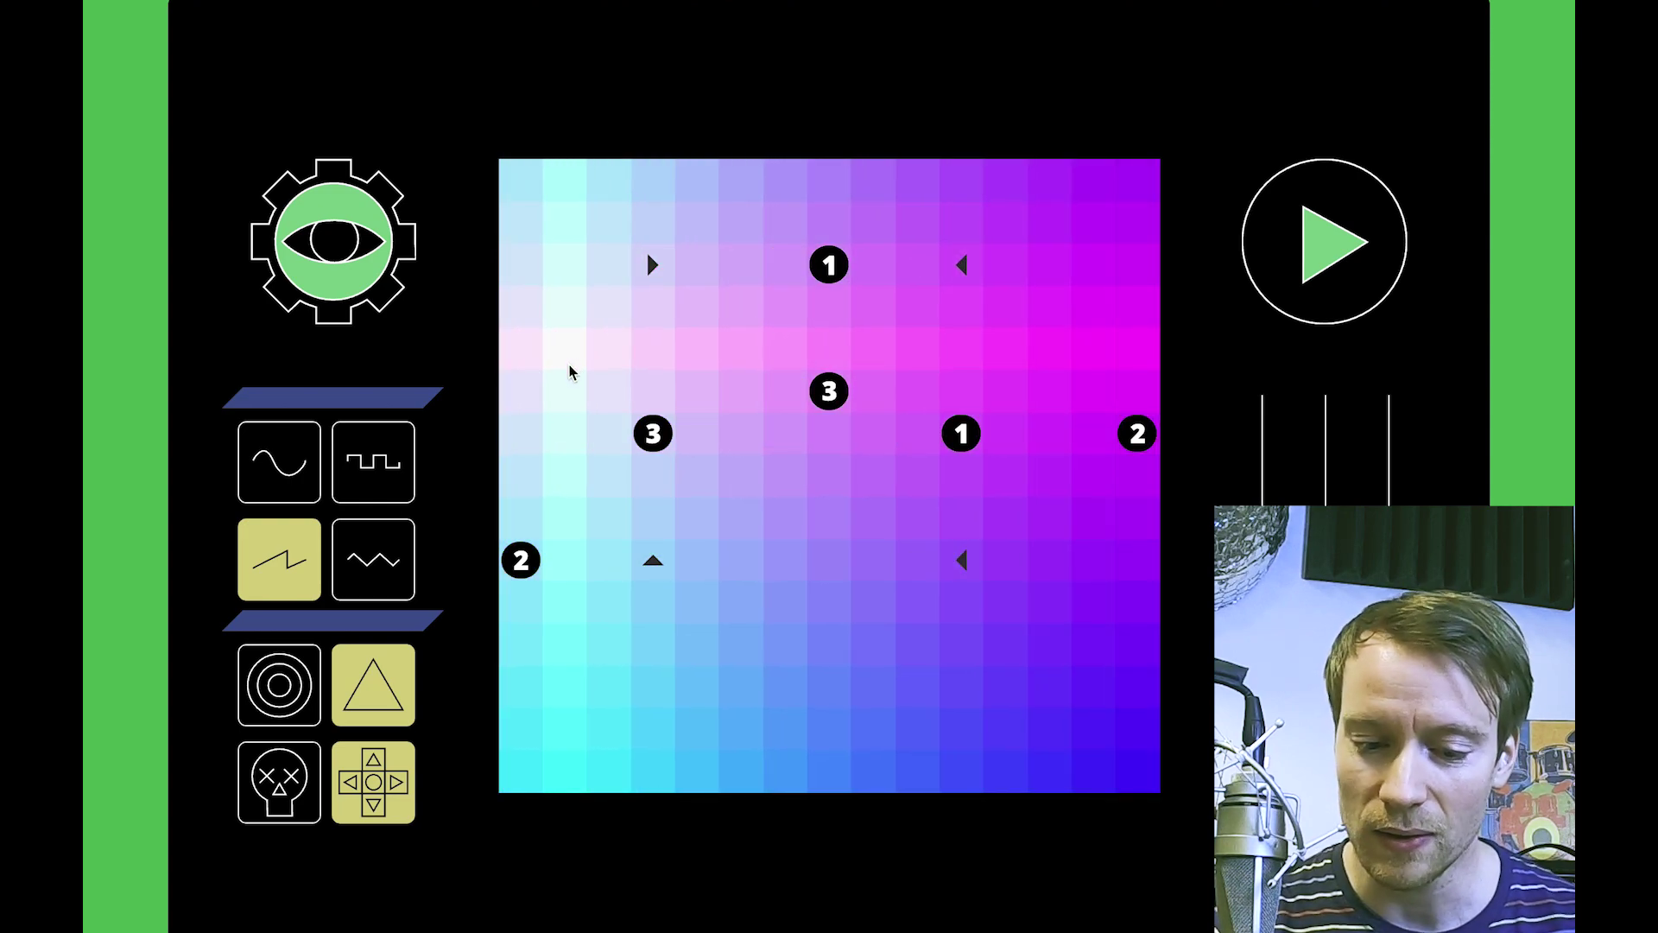
mouse_move(521, 390)
left_mouse_down()
mouse_move(529, 326)
mouse_move(627, 274)
left_mouse_up()
left_click(1317, 249)
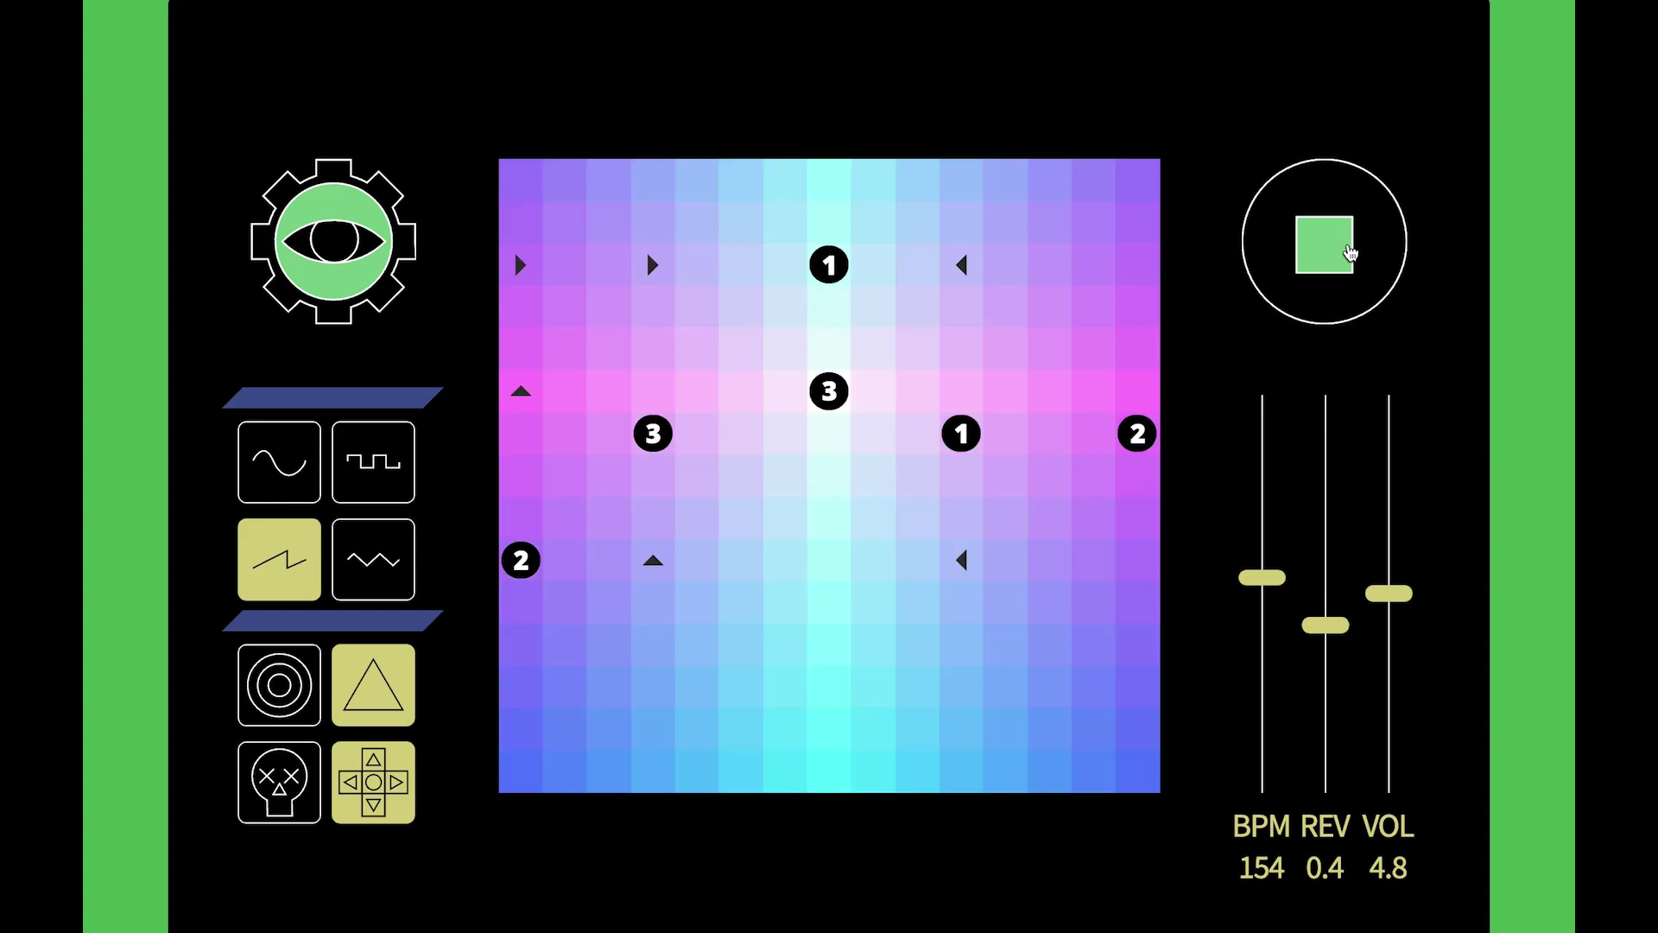
Raise the tempo to 206 BPM and add a portal numbered 5 near the top-left
left_click_drag(1261, 577, 1262, 473)
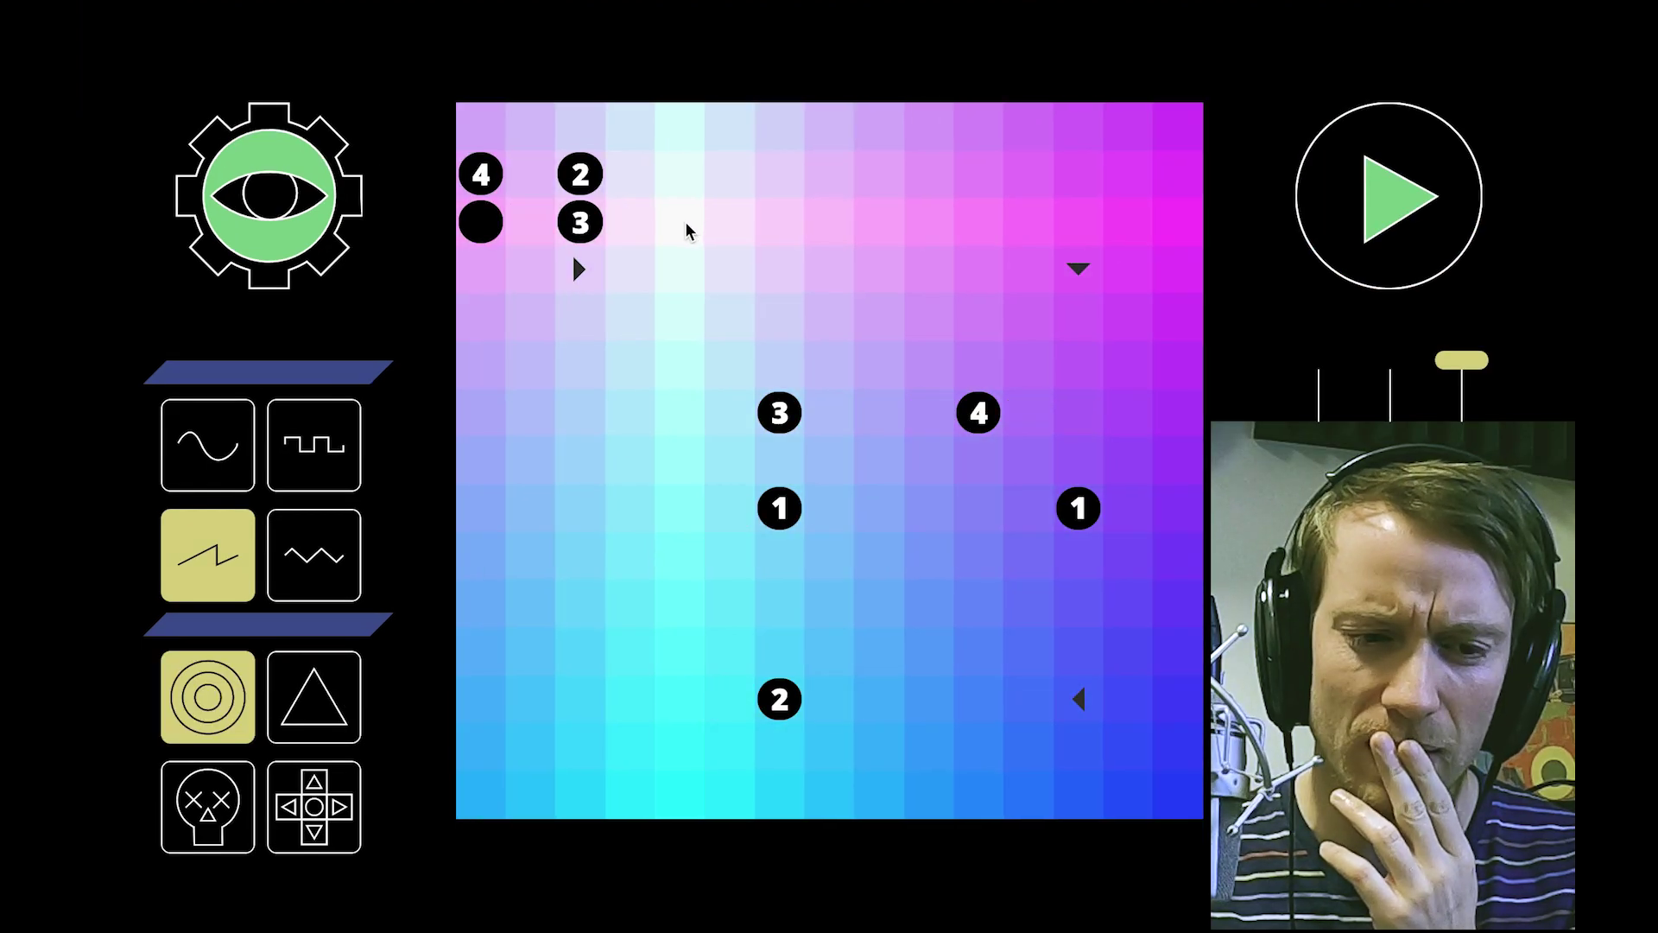
left_click(679, 223)
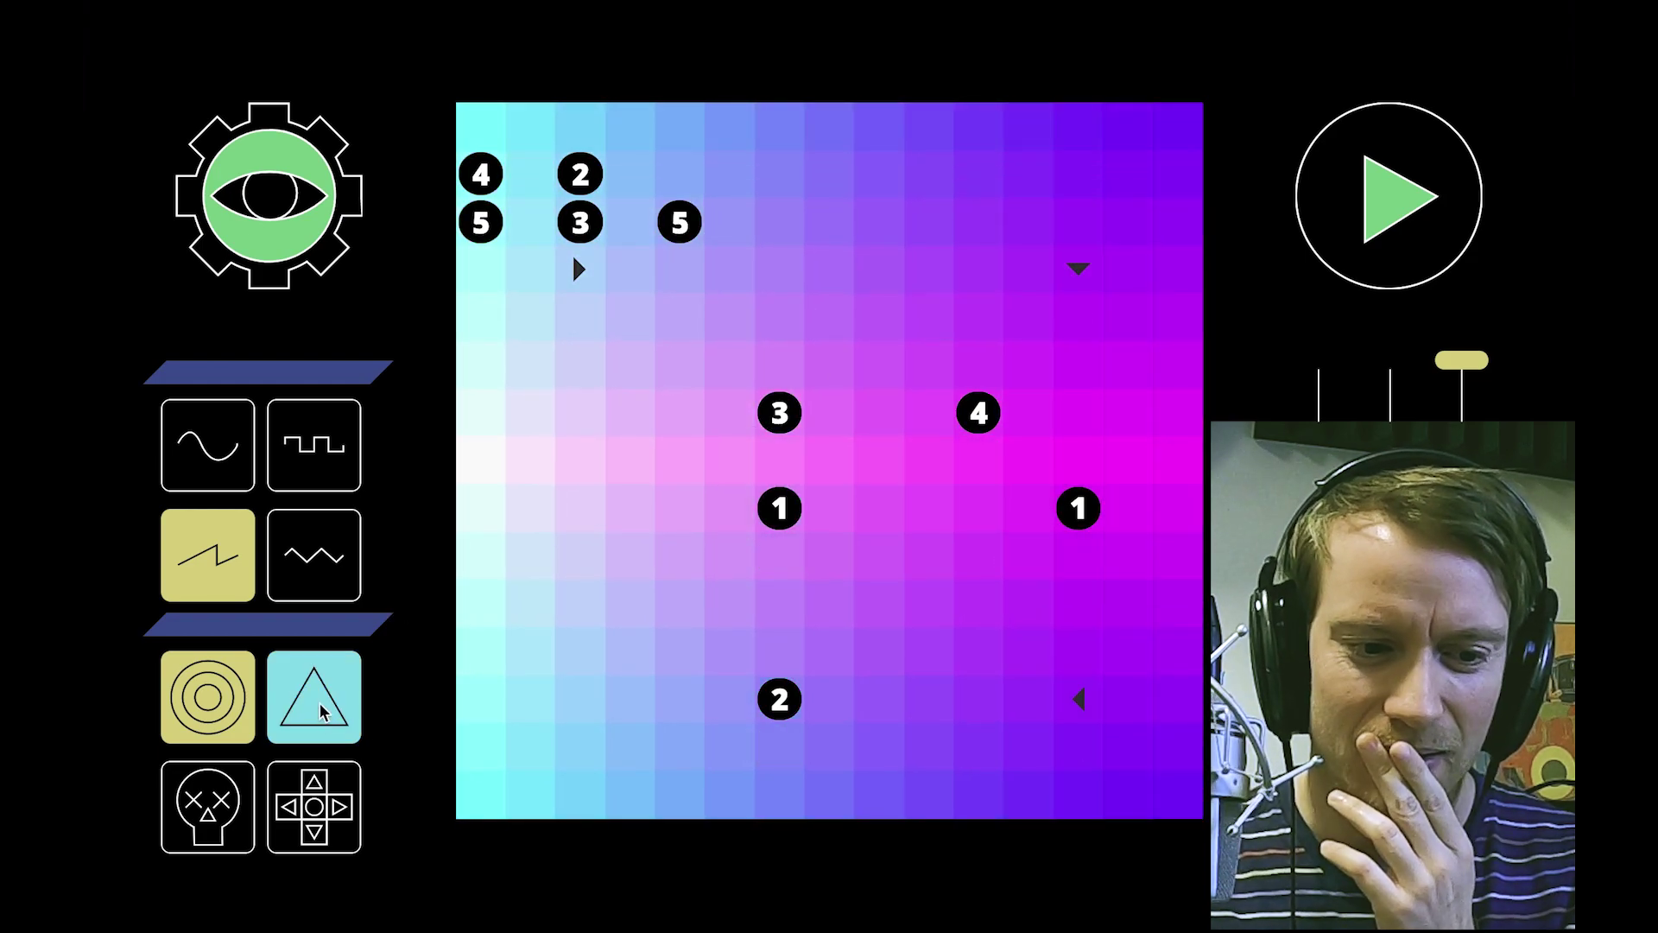
Add an up arrow below the top-left right arrow and start playback
left_click(319, 712)
left_click_drag(572, 411, 574, 304)
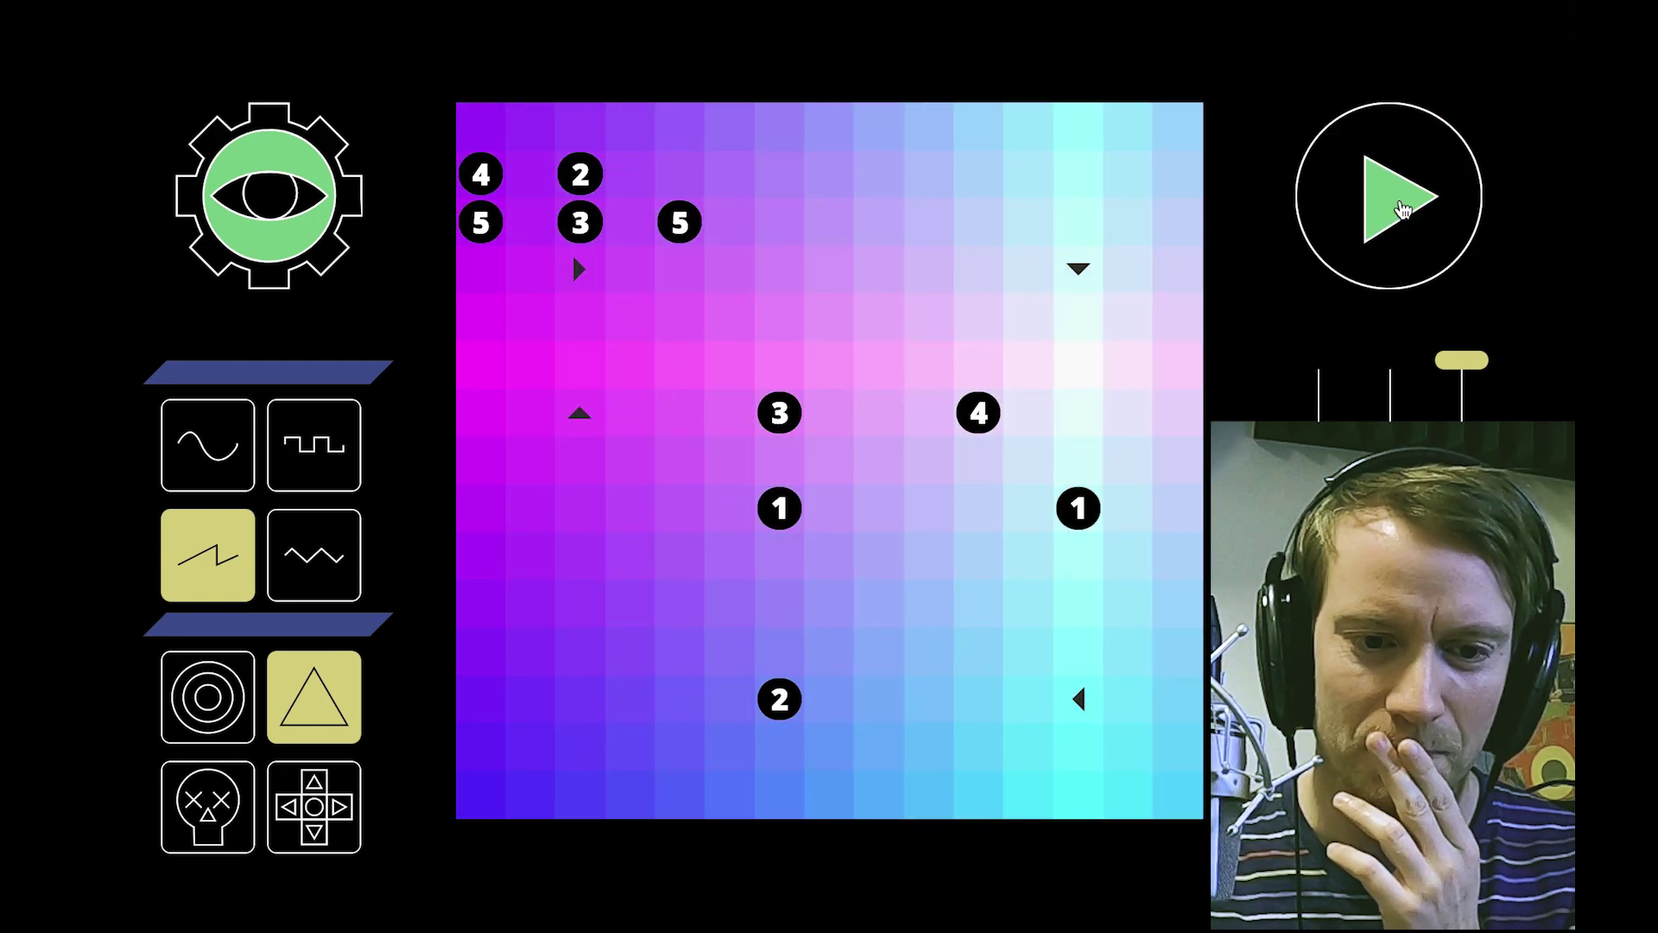
left_click(1399, 207)
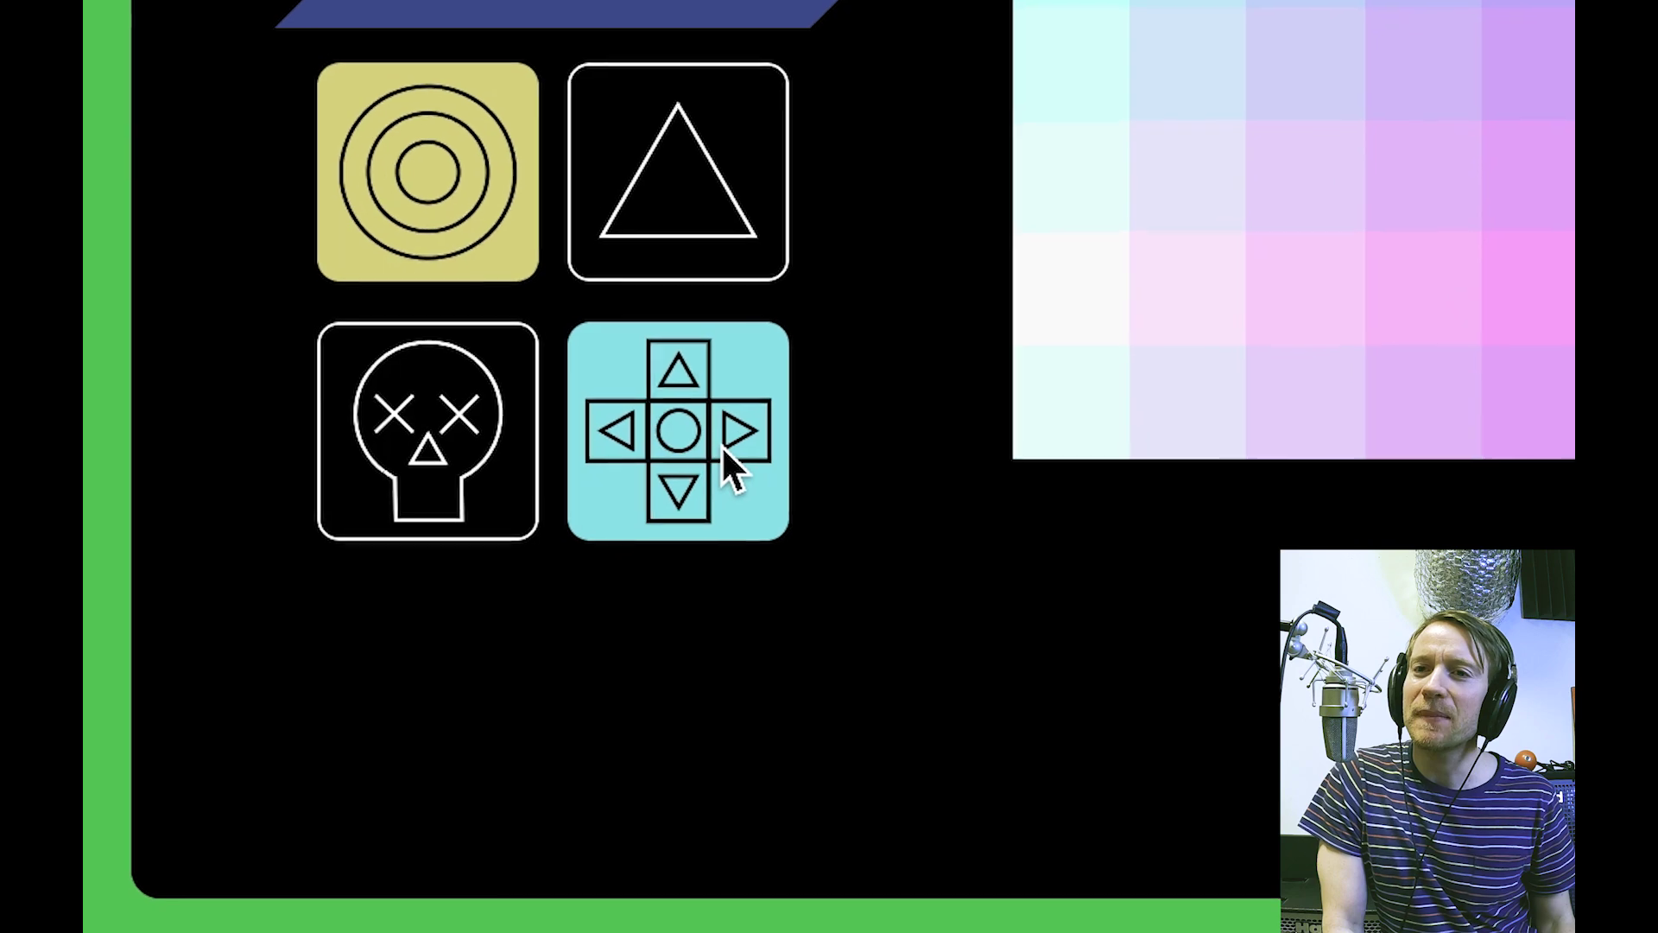
Select the d-pad tool and play the two-portal pattern at 146 BPM with the spacebar
left_click(679, 488)
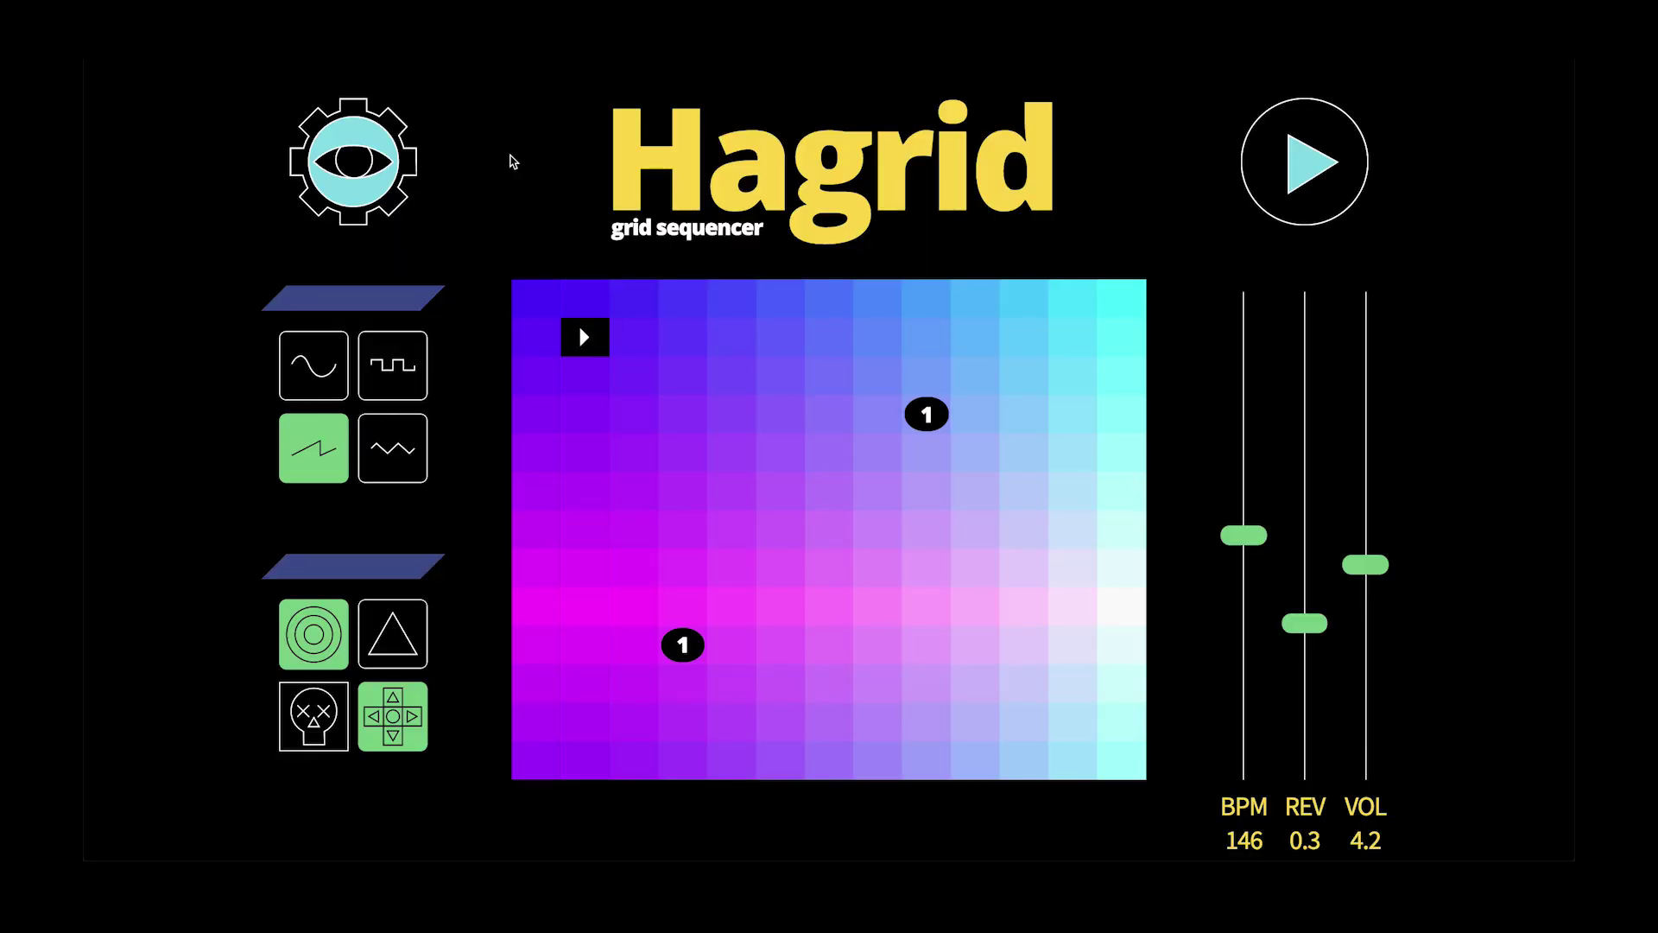
key("space")
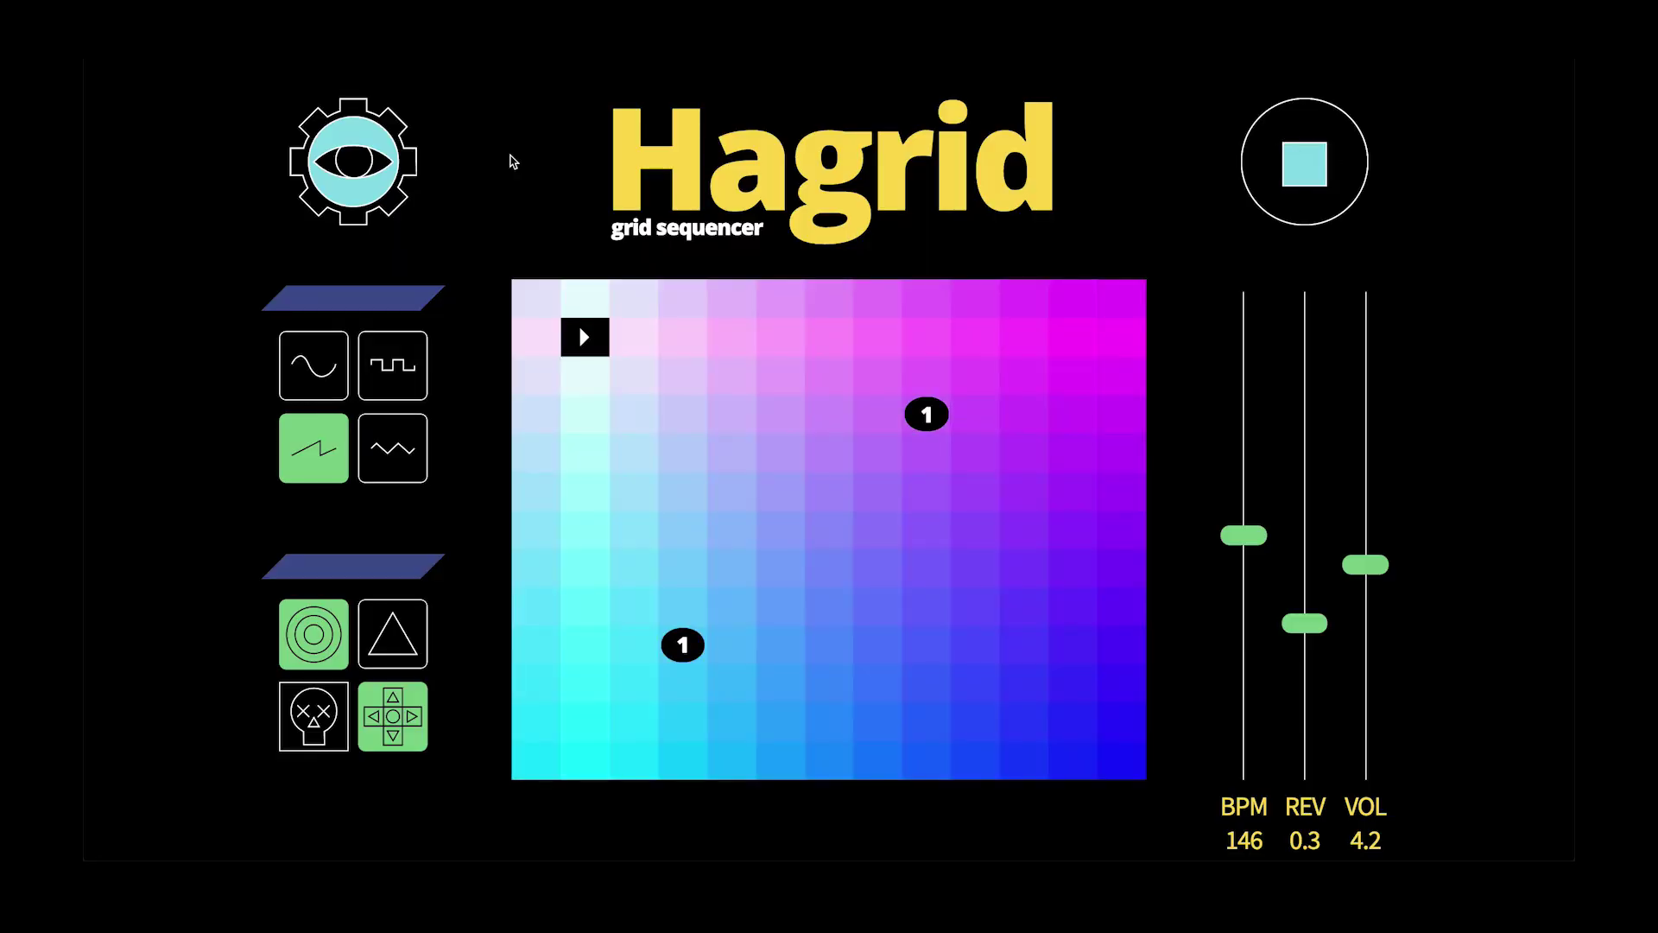